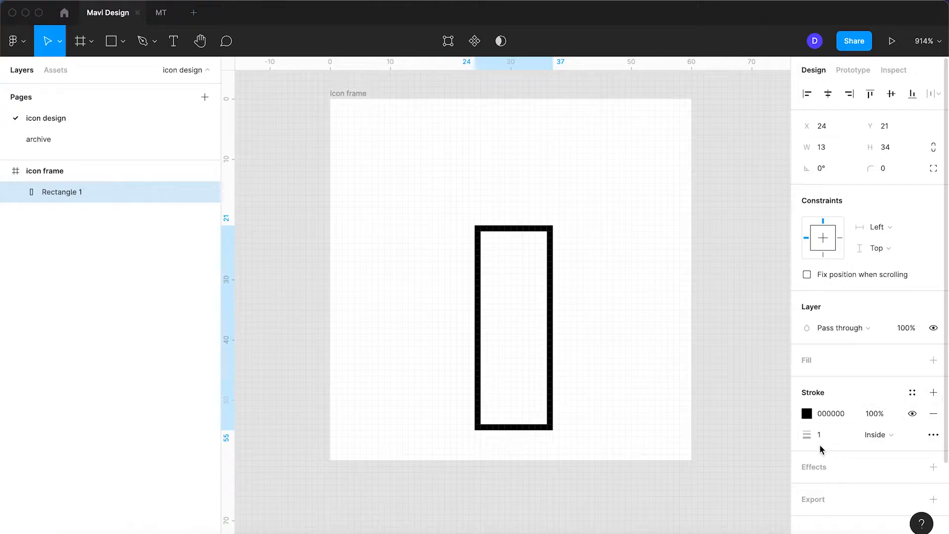
Step: Set the rectangle's stroke to 2 and taper it downward by moving both bottom corners 2 units inward
{"action": "key", "text": "Up"}
{"action": "key", "text": "Return"}
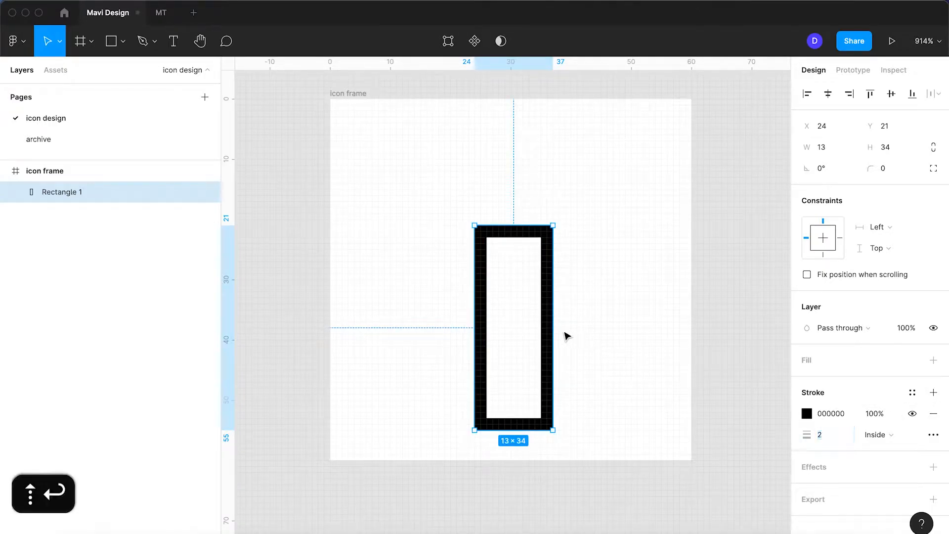
{"action": "double_click", "coordinate": [548, 393]}
{"action": "left_click", "coordinate": [553, 429]}
{"action": "key", "text": "Left"}
{"action": "key", "text": "Left"}
{"action": "left_click", "coordinate": [474, 430]}
{"action": "key", "text": "Right"}
{"action": "key", "text": "Right"}
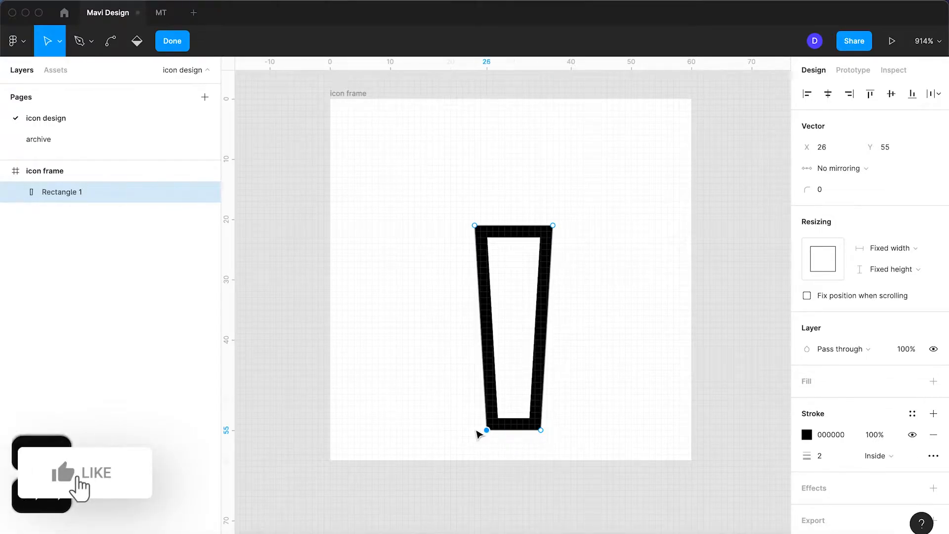
{"action": "key", "text": "Return"}
{"action": "left_click", "coordinate": [589, 383]}
Step: Lower the top edge of the tapered rectangle to Y 23, making it 32 high
{"action": "left_click", "coordinate": [544, 259]}
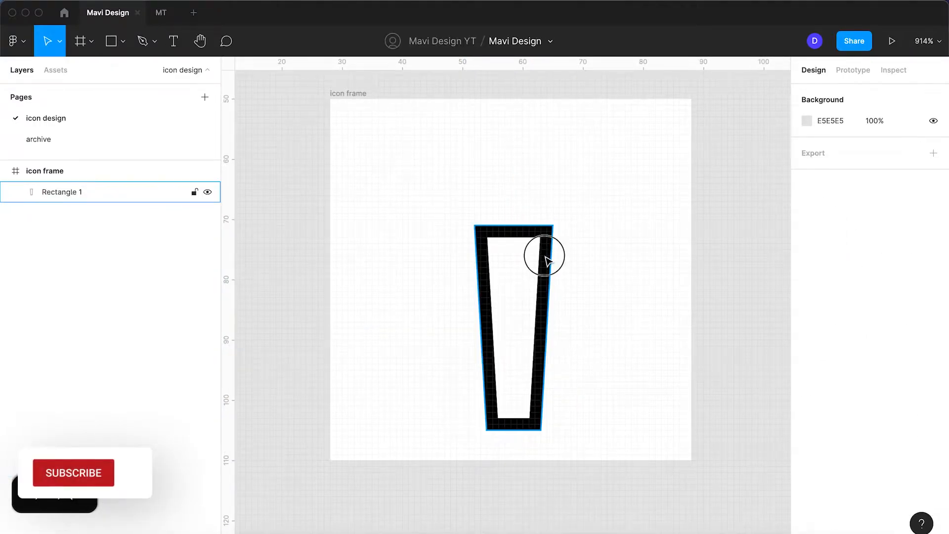
{"action": "mouse_move", "coordinate": [517, 224]}
{"action": "left_mouse_down"}
{"action": "mouse_move", "coordinate": [517, 239]}
{"action": "mouse_move", "coordinate": [449, 135]}
{"action": "left_mouse_up"}
{"action": "left_click", "coordinate": [512, 201]}
Step: Draw a 19 × 19 circle on top of the tapered rectangle, with no fill and a black inside stroke of 2
{"action": "key", "text": "o"}
{"action": "left_click_drag", "start_coordinate": [519, 192], "coordinate": [525, 204]}
{"action": "left_click", "coordinate": [933, 381]}
{"action": "left_click", "coordinate": [933, 391]}
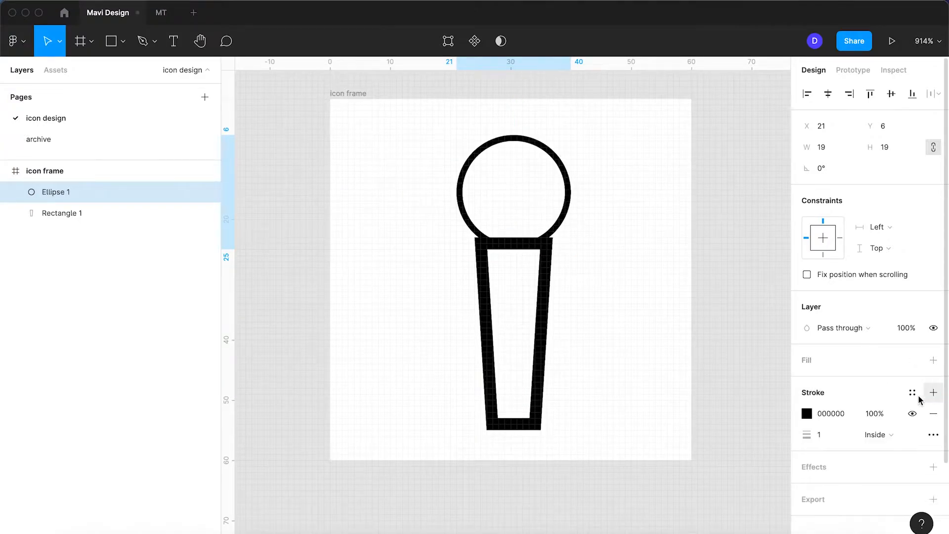
{"action": "key", "text": "Up"}
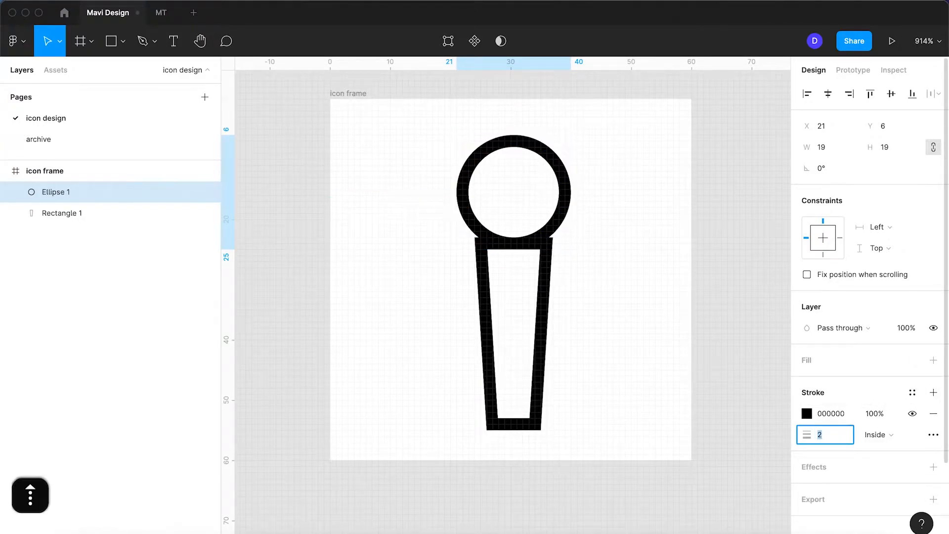
{"action": "key", "text": "Return"}
{"action": "left_click", "coordinate": [594, 319]}
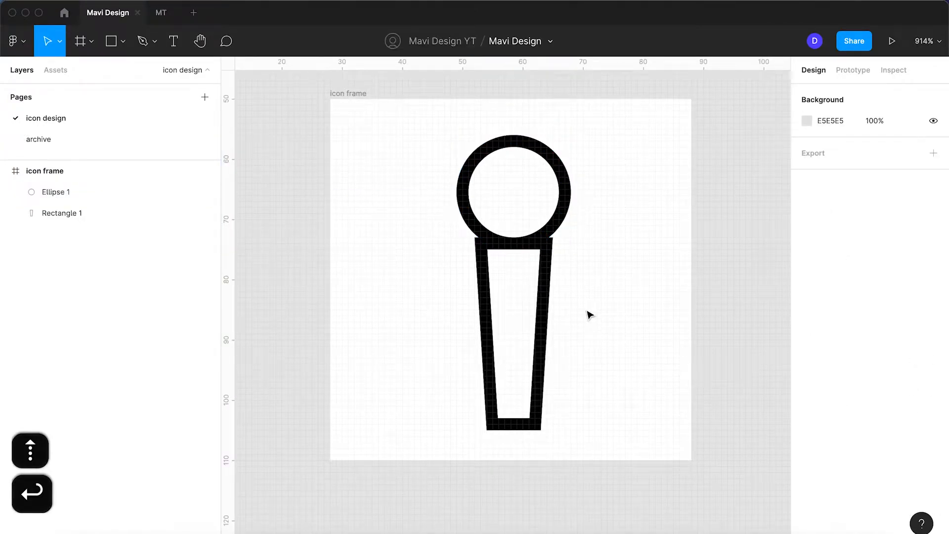
Step: Raise the tapered rectangle's top edge to Y 22, making it 33 high so it overlaps the circle
{"action": "left_click", "coordinate": [547, 277]}
{"action": "scroll", "coordinate": [547, 280], "scroll_direction": "up", "scroll_amount": 3}
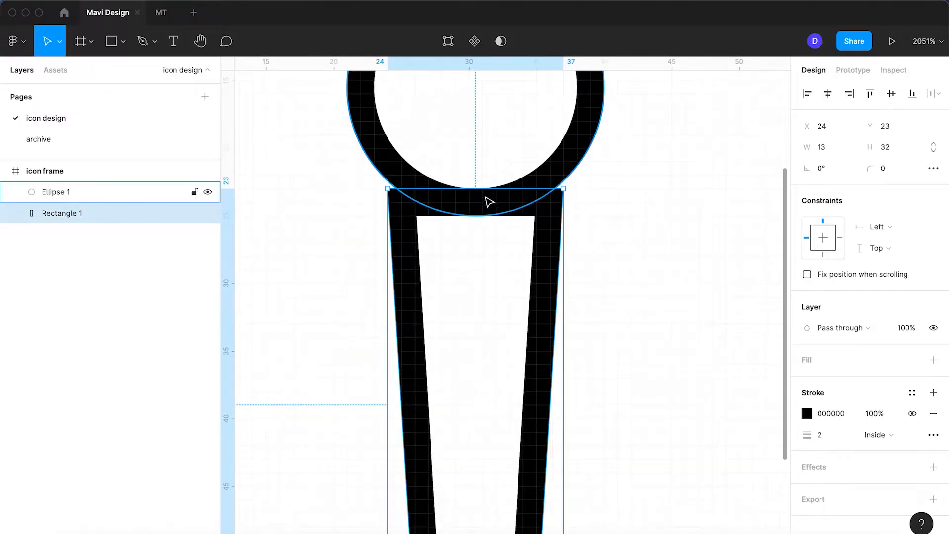
{"action": "left_click_drag", "start_coordinate": [479, 189], "coordinate": [481, 174]}
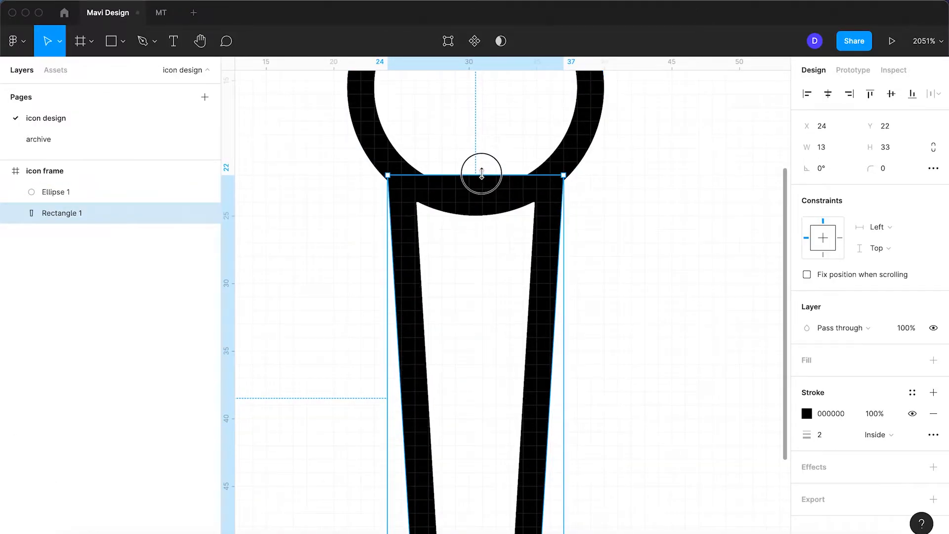
{"action": "left_click", "coordinate": [612, 208]}
Step: Try to open the top of the tapered rectangle by adding a midpoint to its top edge and deleting it
{"action": "scroll", "coordinate": [612, 208], "scroll_direction": "down", "scroll_amount": 5}
{"action": "left_click", "coordinate": [583, 236]}
{"action": "double_click", "coordinate": [583, 236]}
{"action": "left_click", "coordinate": [557, 193]}
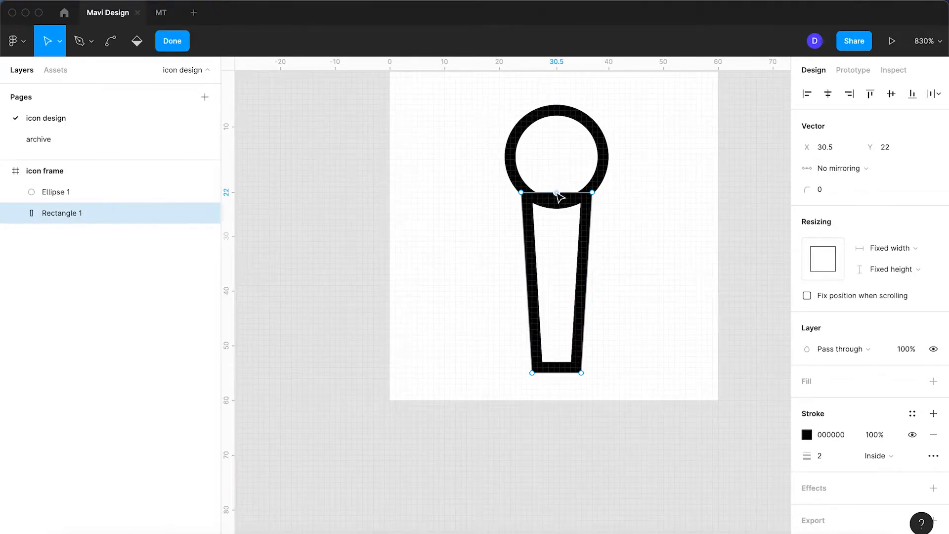
{"action": "key", "text": "BackSpace"}
{"action": "scroll", "coordinate": [558, 196], "scroll_direction": "down", "scroll_amount": 2}
{"action": "scroll", "coordinate": [558, 196], "scroll_direction": "up", "scroll_amount": 4}
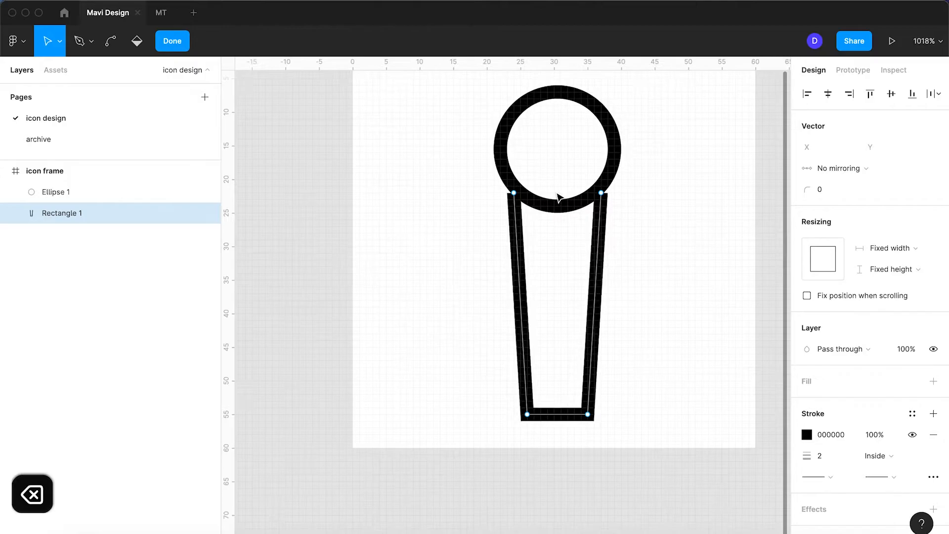
{"action": "key", "text": "Return"}
Step: Try to fit the opened handle under the circle by resizing it to 11 × 32
{"action": "left_click_drag", "start_coordinate": [604, 251], "coordinate": [597, 251]}
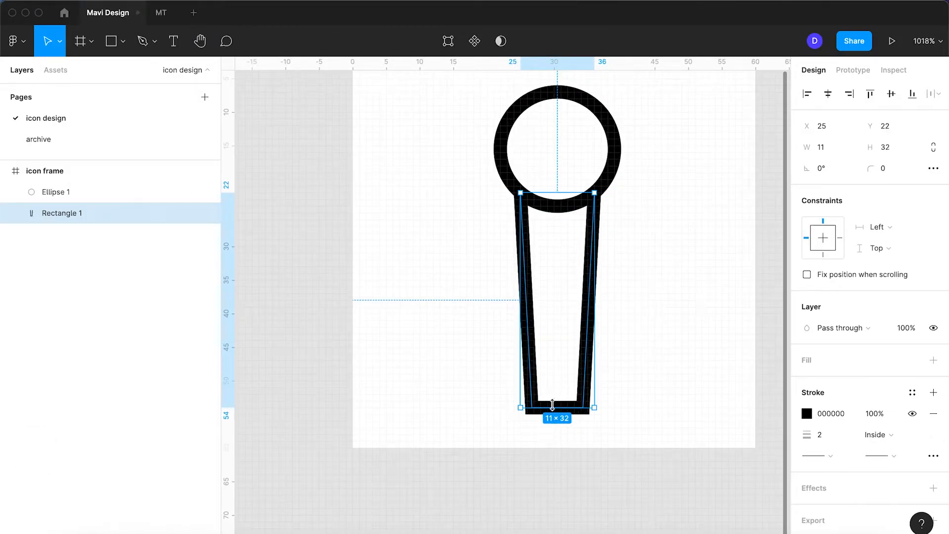
{"action": "left_click", "coordinate": [455, 333]}
{"action": "key", "text": "space"}
{"action": "left_click_drag", "start_coordinate": [694, 223], "coordinate": [607, 247]}
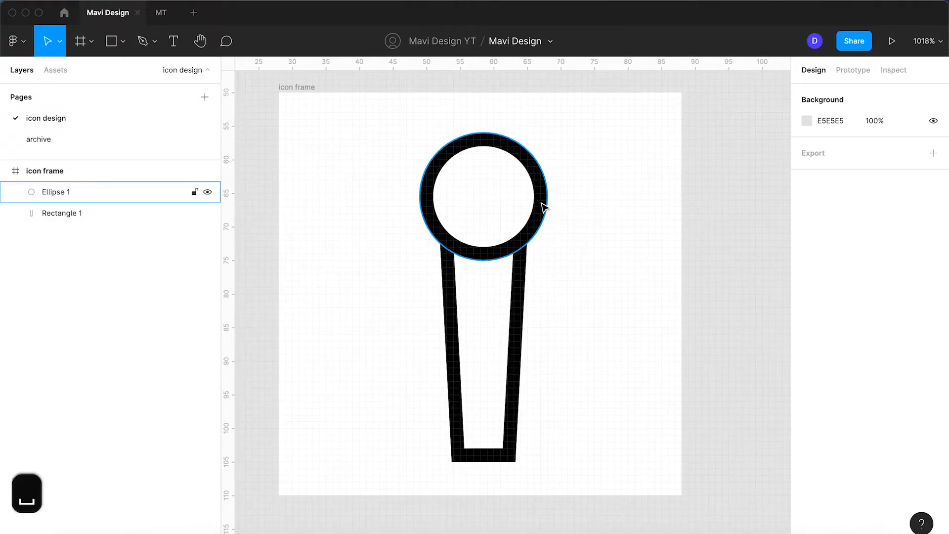
{"action": "left_click", "coordinate": [542, 203]}
{"action": "left_click_drag", "start_coordinate": [489, 132], "coordinate": [492, 131]}
{"action": "left_click", "coordinate": [592, 243]}
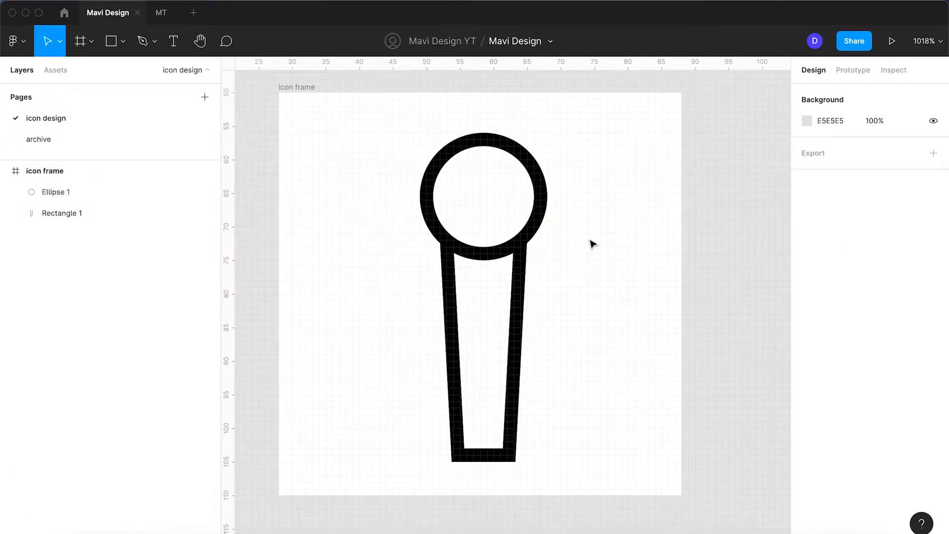
Step: Undo the handle resizing and the removal of its top edge, and leave vector editing
{"action": "key", "text": "super+z"}
{"action": "key", "text": "super+z"}
{"action": "key", "text": "super+z"}
{"action": "key", "text": "super+z"}
{"action": "key", "text": "super+z"}
{"action": "key", "text": "super+z"}
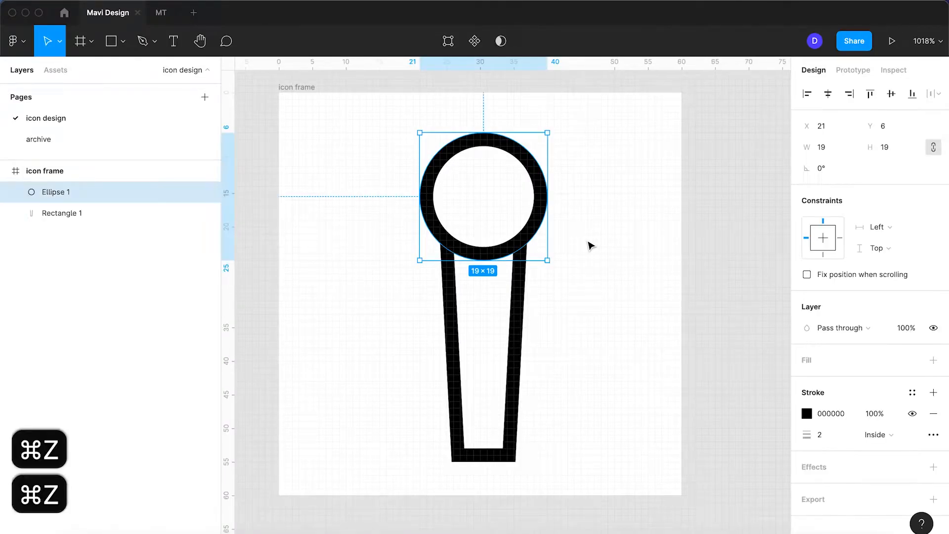
{"action": "key", "text": "super+z"}
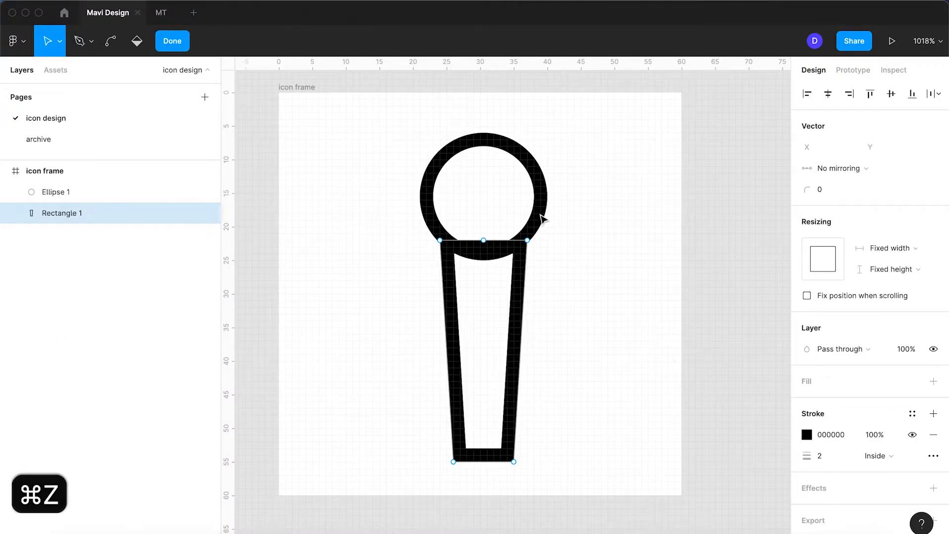
{"action": "key", "text": "Return"}
{"action": "left_click", "coordinate": [580, 249]}
Step: Shrink the circle to 18 × 18 and shift it to X 21
{"action": "left_click", "coordinate": [533, 226]}
{"action": "scroll", "coordinate": [532, 226], "scroll_direction": "up", "scroll_amount": 3}
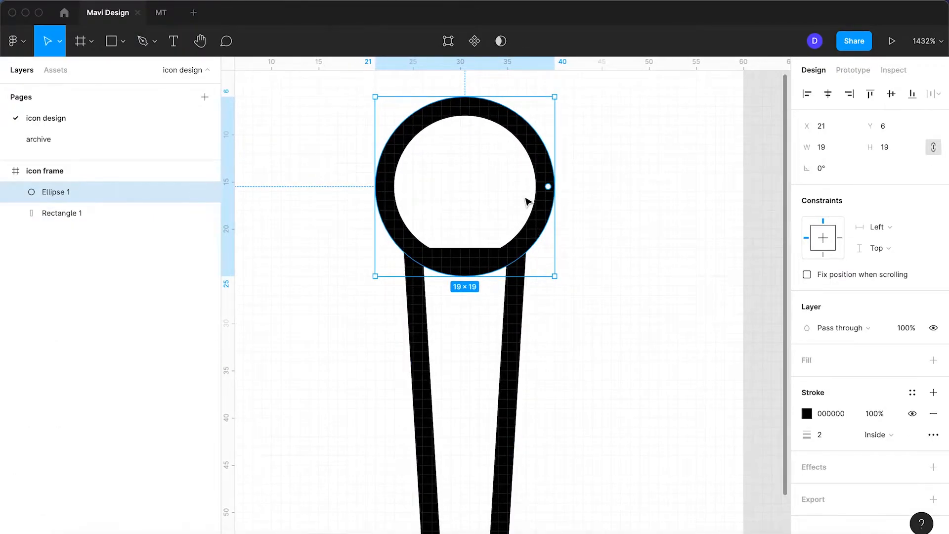
{"action": "scroll", "coordinate": [529, 271], "scroll_direction": "up", "scroll_amount": 8}
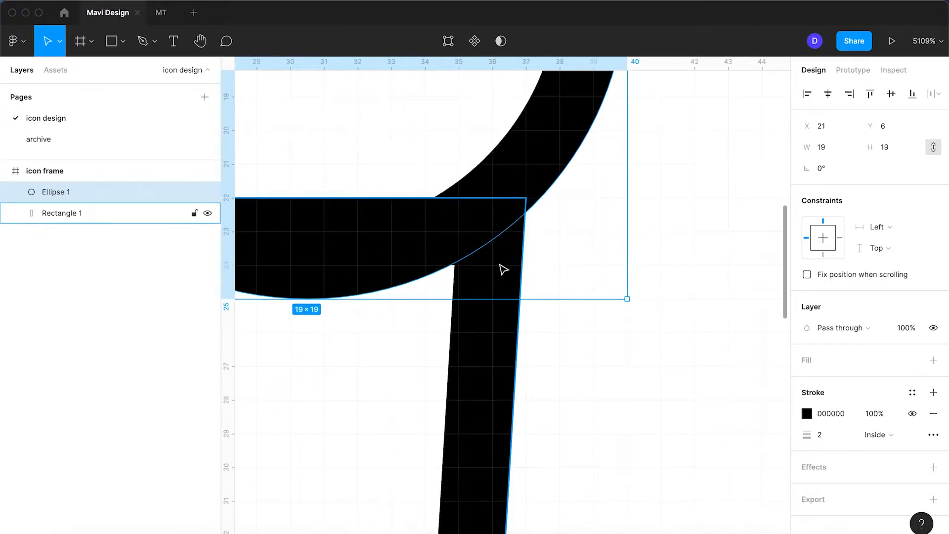
{"action": "scroll", "coordinate": [503, 269], "scroll_direction": "down", "scroll_amount": 5}
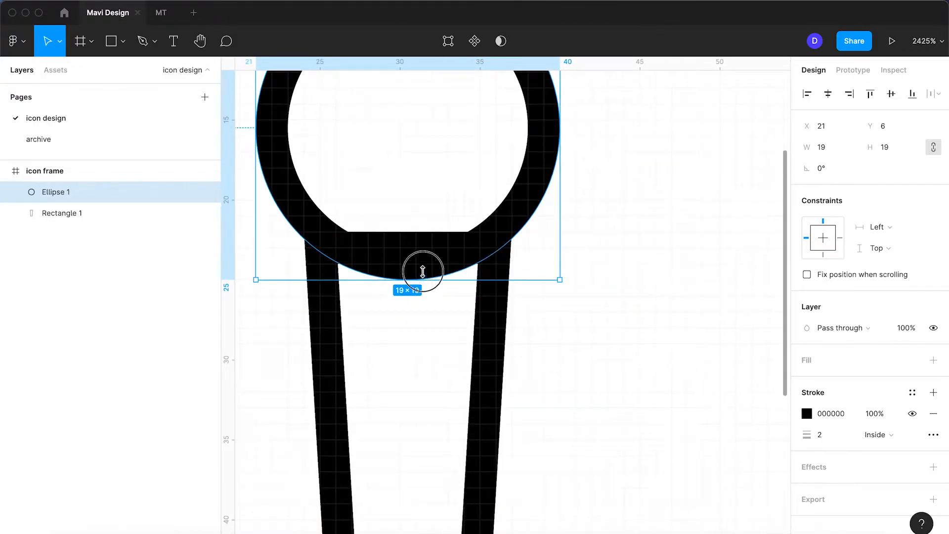
{"action": "left_click_drag", "start_coordinate": [423, 273], "coordinate": [425, 256]}
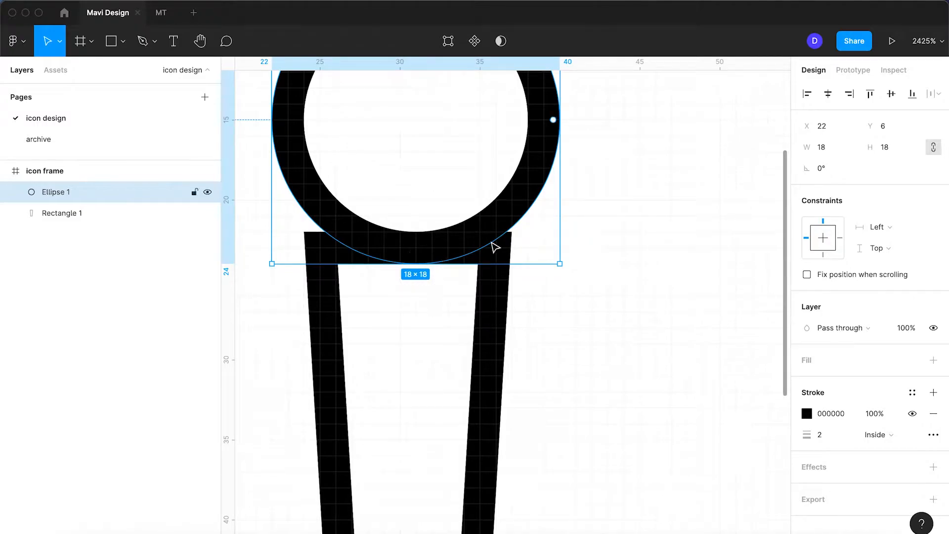
{"action": "scroll", "coordinate": [494, 247], "scroll_direction": "down", "scroll_amount": 4}
{"action": "key", "text": "Left"}
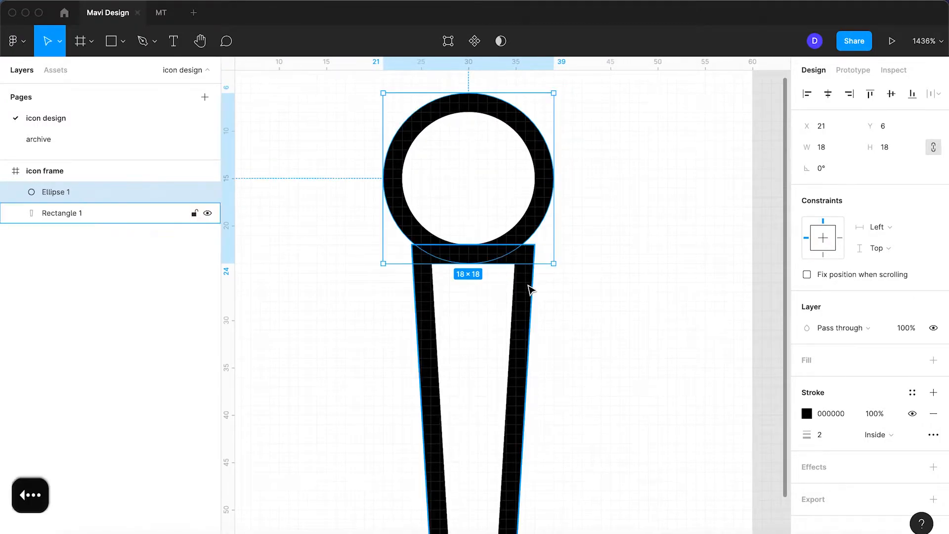
Step: Narrow the tapered rectangle to about 12 wide and align its horizontal center with the circle's
{"action": "left_click", "coordinate": [529, 292]}
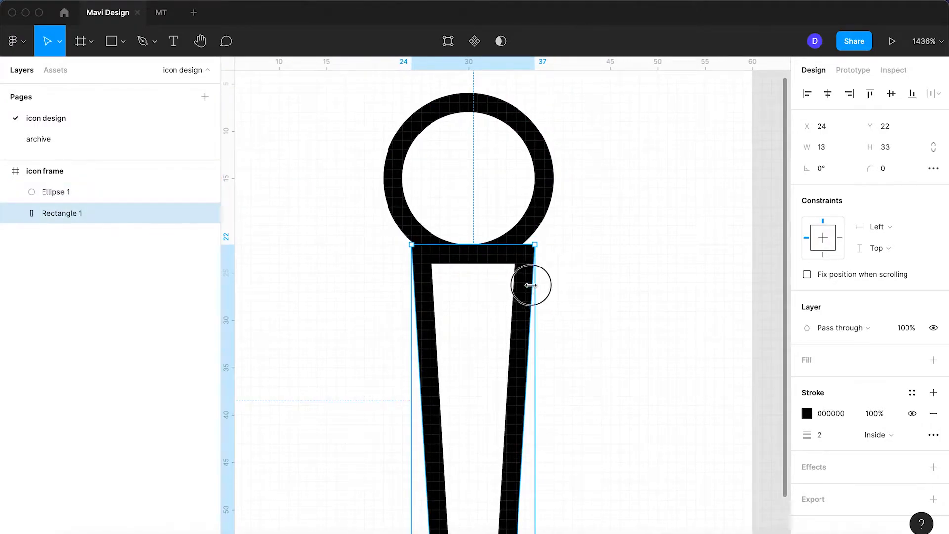
{"action": "left_click_drag", "start_coordinate": [530, 285], "coordinate": [527, 286]}
{"action": "left_click", "coordinate": [547, 201], "text": "shift"}
{"action": "left_click", "coordinate": [828, 94]}
{"action": "left_click", "coordinate": [656, 211]}
{"action": "scroll", "coordinate": [653, 208], "scroll_direction": "down", "scroll_amount": 5}
{"action": "scroll", "coordinate": [654, 210], "scroll_direction": "up", "scroll_amount": 5}
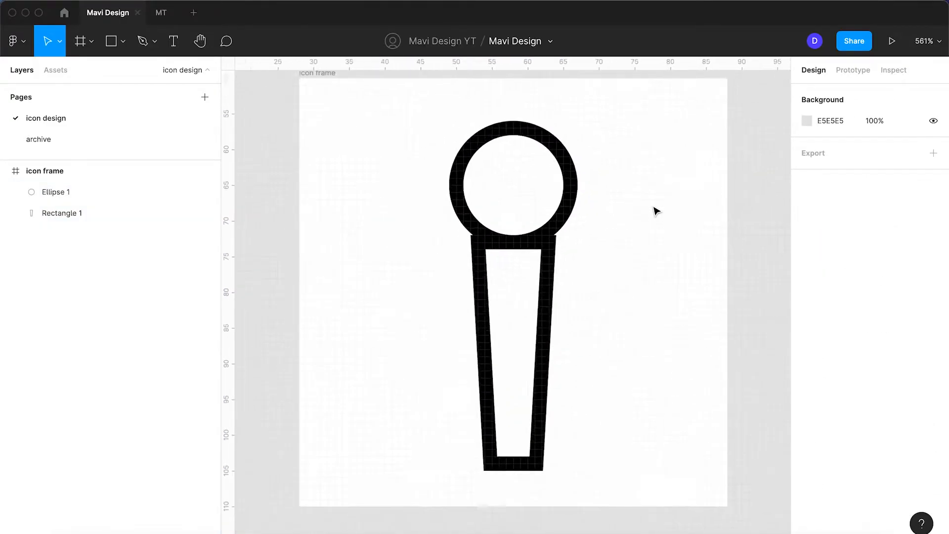
Step: Draw a 2 × 6 rectangle in the upper part of the handle and fill it with black
{"action": "key", "text": "r"}
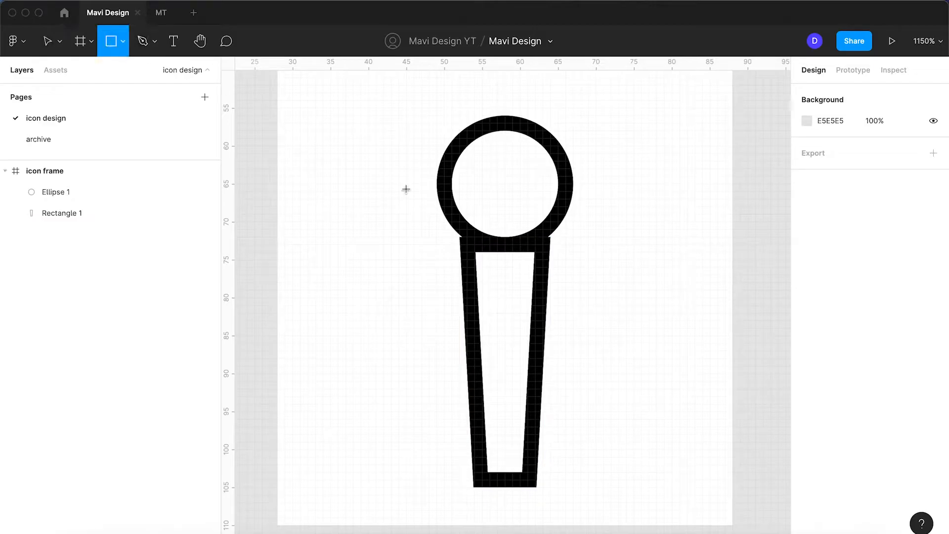
{"action": "scroll", "coordinate": [507, 276], "scroll_direction": "up", "scroll_amount": 3}
{"action": "left_click_drag", "start_coordinate": [497, 299], "coordinate": [486, 331]}
{"action": "left_click", "coordinate": [829, 390]}
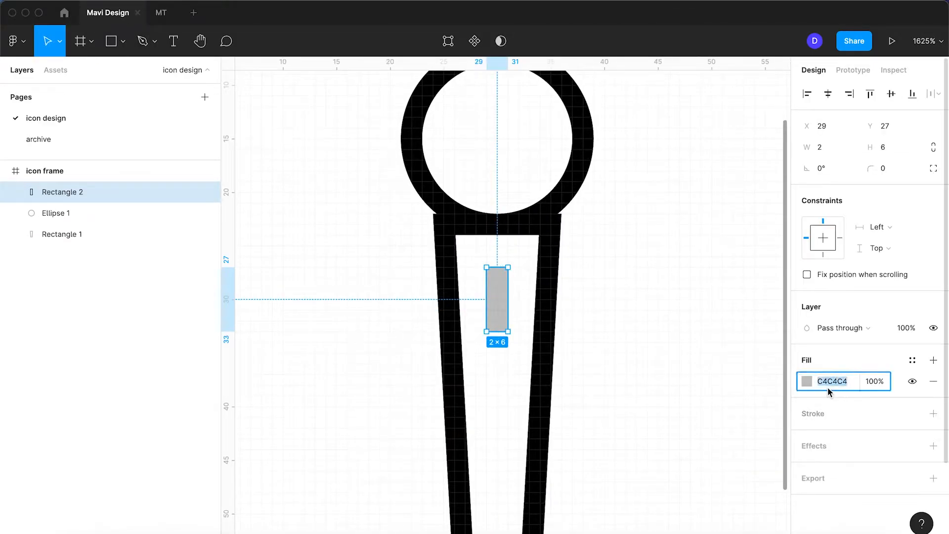
{"action": "type", "text": "0"}
{"action": "key", "text": "Return"}
Step: Round the ends of the small black rectangle with a corner radius of 2
{"action": "key", "text": "Up"}
{"action": "key", "text": "Up"}
{"action": "key", "text": "Return"}
{"action": "left_click", "coordinate": [673, 290]}
Step: Draw an 18 × 4 rectangle across the middle of the circle, spanning its full width
{"action": "scroll", "coordinate": [608, 336], "scroll_direction": "down", "scroll_amount": 2}
{"action": "scroll", "coordinate": [608, 336], "scroll_direction": "down", "scroll_amount": 4}
{"action": "key", "text": "space"}
{"action": "left_click_drag", "start_coordinate": [612, 362], "coordinate": [603, 315]}
{"action": "scroll", "coordinate": [603, 315], "scroll_direction": "up", "scroll_amount": 1}
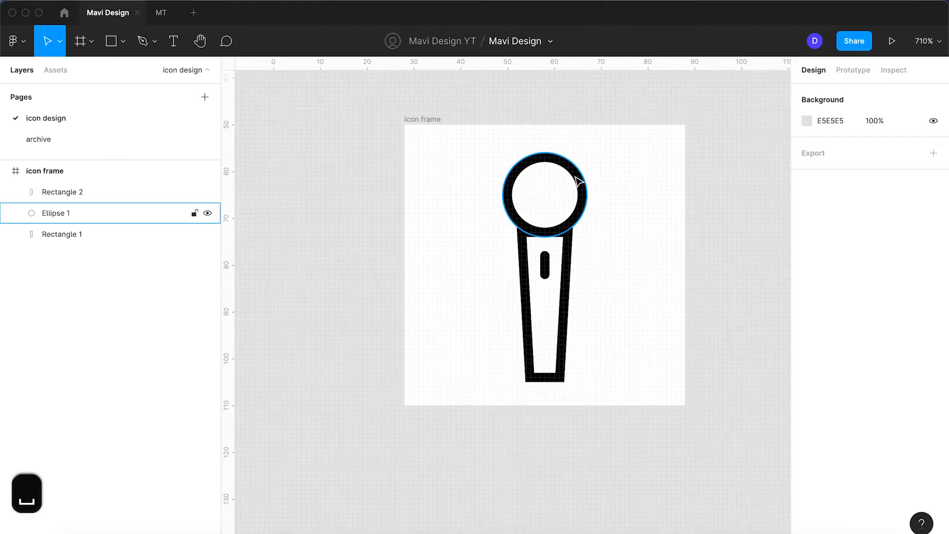
{"action": "scroll", "coordinate": [580, 181], "scroll_direction": "up", "scroll_amount": 5}
{"action": "left_click", "coordinate": [112, 41]}
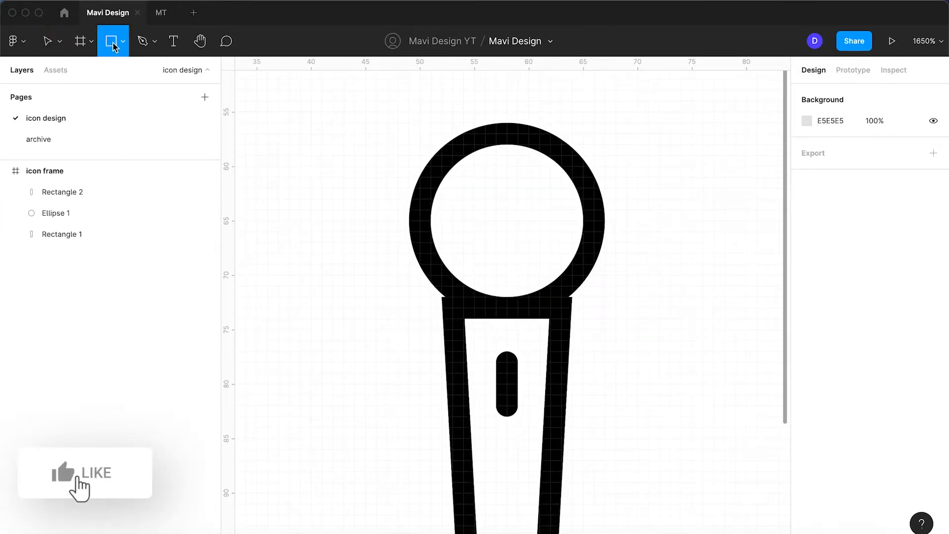
{"action": "left_click_drag", "start_coordinate": [604, 199], "coordinate": [408, 242]}
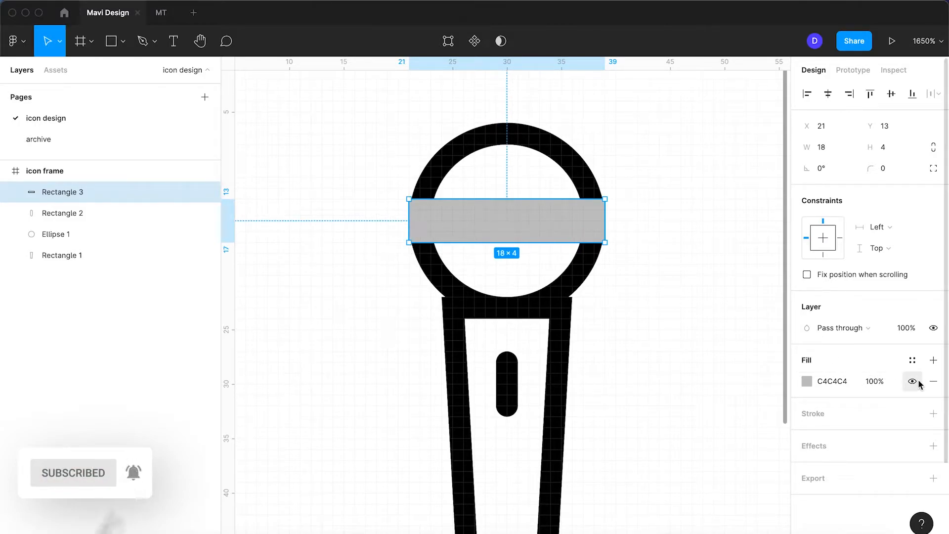
Step: Replace the horizontal band's fill with a black inside stroke of 2
{"action": "left_click", "coordinate": [933, 381]}
{"action": "left_click", "coordinate": [925, 399]}
{"action": "left_click", "coordinate": [820, 433]}
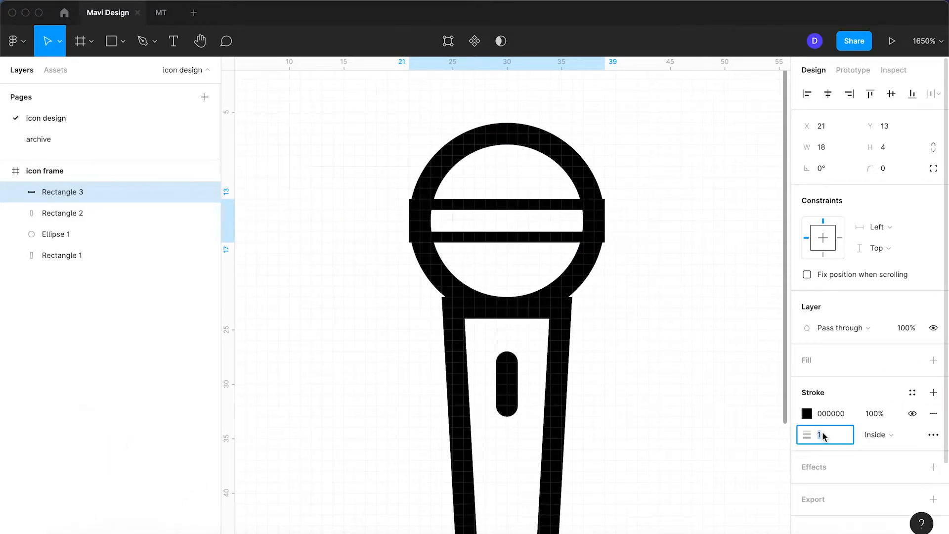
{"action": "key", "text": "Up"}
{"action": "key", "text": "Return"}
Step: Enlarge the horizontal band symmetrically about its center to 20 × 6
{"action": "left_click", "coordinate": [555, 234]}
{"action": "left_click_drag", "start_coordinate": [529, 198], "coordinate": [532, 184]}
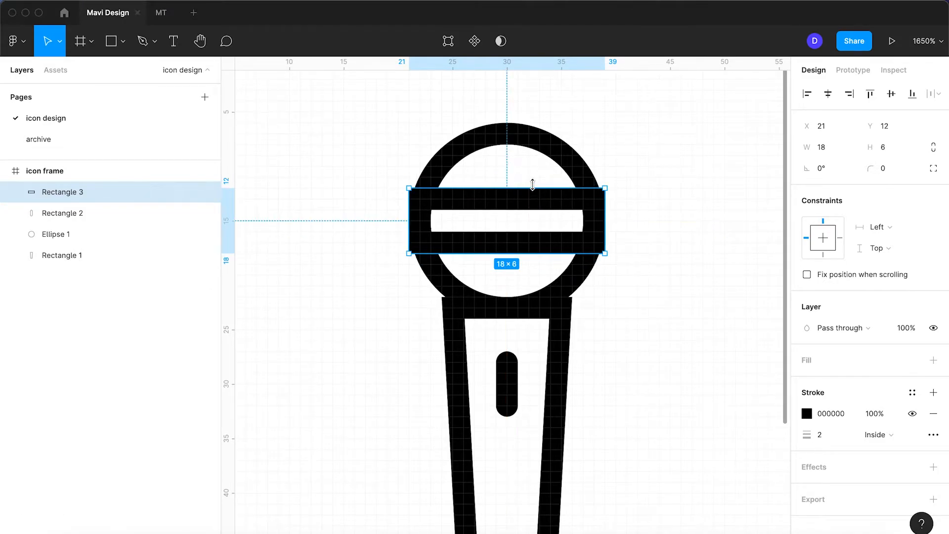
{"action": "left_click_drag", "start_coordinate": [608, 225], "coordinate": [613, 224]}
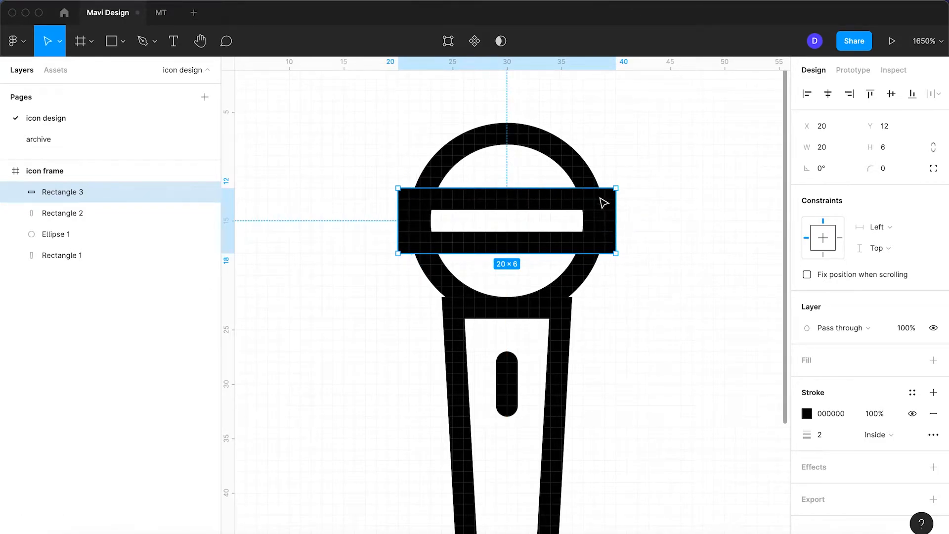
{"action": "left_click", "coordinate": [589, 176]}
{"action": "left_click", "coordinate": [548, 205]}
{"action": "left_click", "coordinate": [933, 360]}
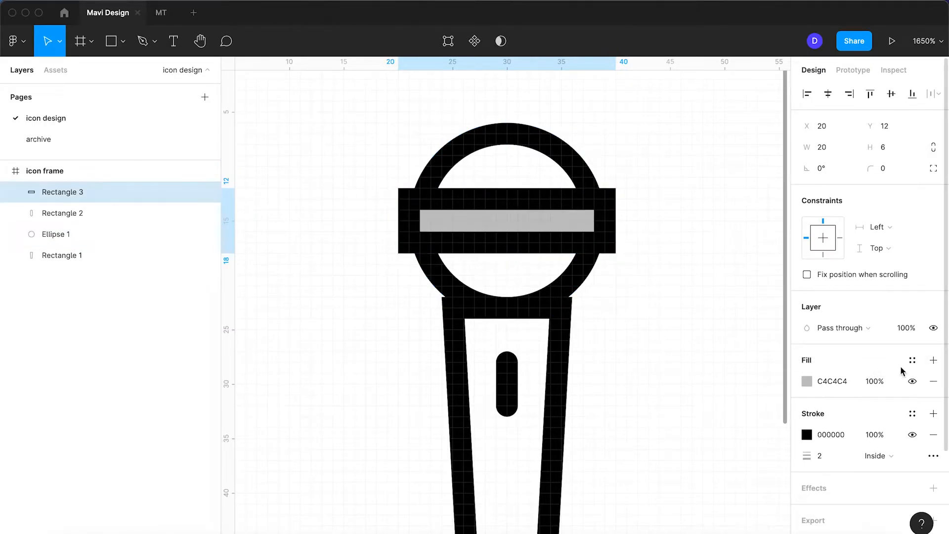
{"action": "left_click", "coordinate": [933, 381]}
Step: Add a white fill (ffffff) to the microphone head's circle
{"action": "left_click", "coordinate": [55, 233]}
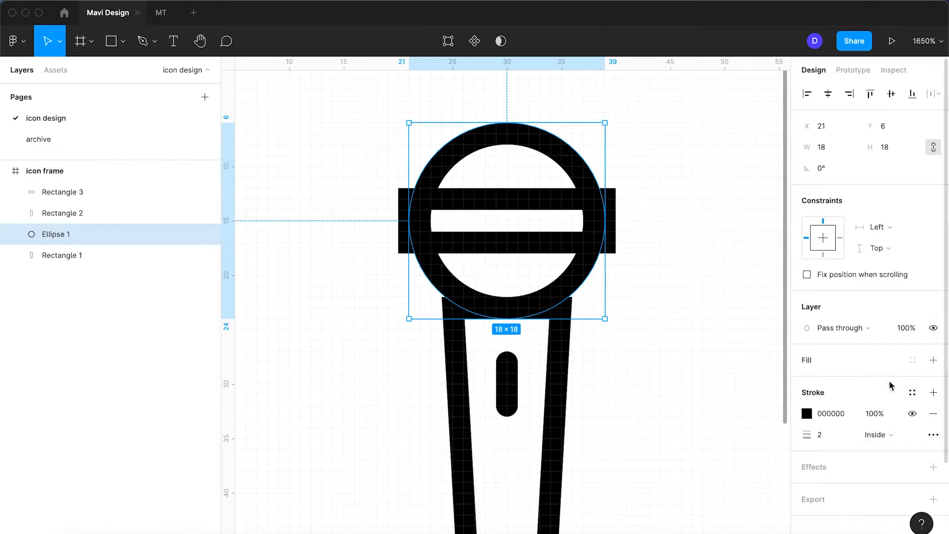
{"action": "left_click", "coordinate": [933, 360]}
{"action": "left_click", "coordinate": [838, 381]}
{"action": "type", "text": "ffffff"}
{"action": "key", "text": "Return"}
{"action": "left_click", "coordinate": [648, 356]}
{"action": "scroll", "coordinate": [648, 358], "scroll_direction": "down", "scroll_amount": 5}
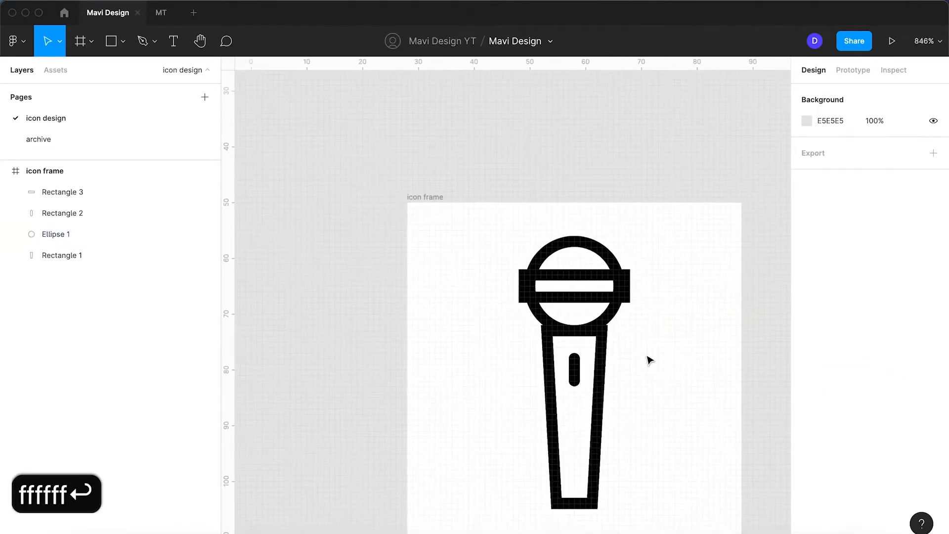
{"action": "scroll", "coordinate": [648, 358], "scroll_direction": "up", "scroll_amount": 5}
{"action": "left_click_drag", "start_coordinate": [509, 186], "coordinate": [454, 196]}
{"action": "key", "text": "Left"}
{"action": "key", "text": "super+z"}
{"action": "key", "text": "super+z"}
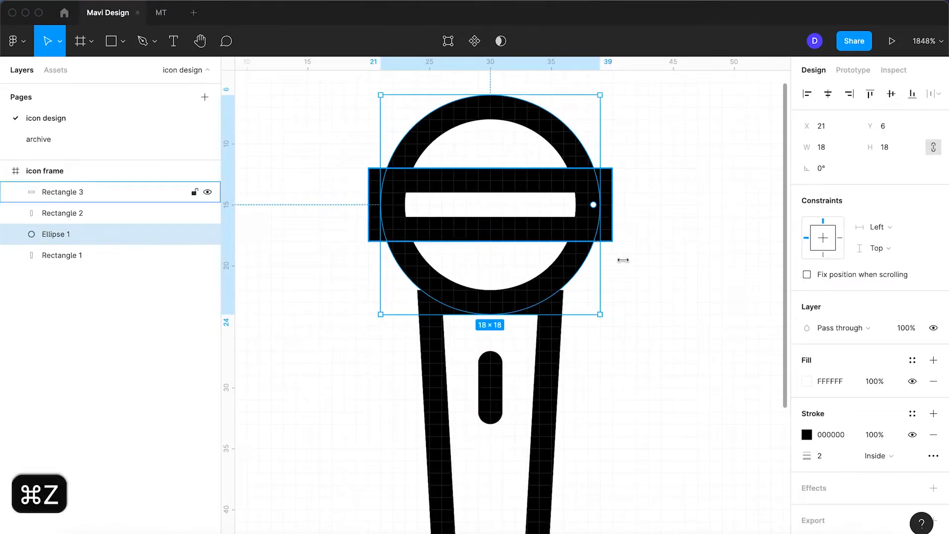
{"action": "scroll", "coordinate": [628, 257], "scroll_direction": "down", "scroll_amount": 5}
{"action": "left_click", "coordinate": [663, 269]}
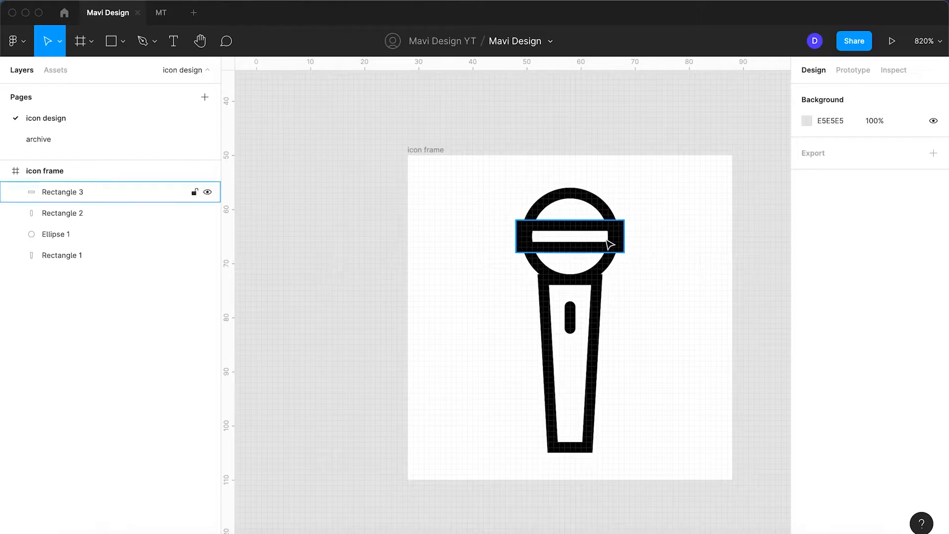
Step: Narrow the horizontal band symmetrically about its center to 18 × 6
{"action": "scroll", "coordinate": [618, 242], "scroll_direction": "up", "scroll_amount": 3}
{"action": "left_click", "coordinate": [631, 237]}
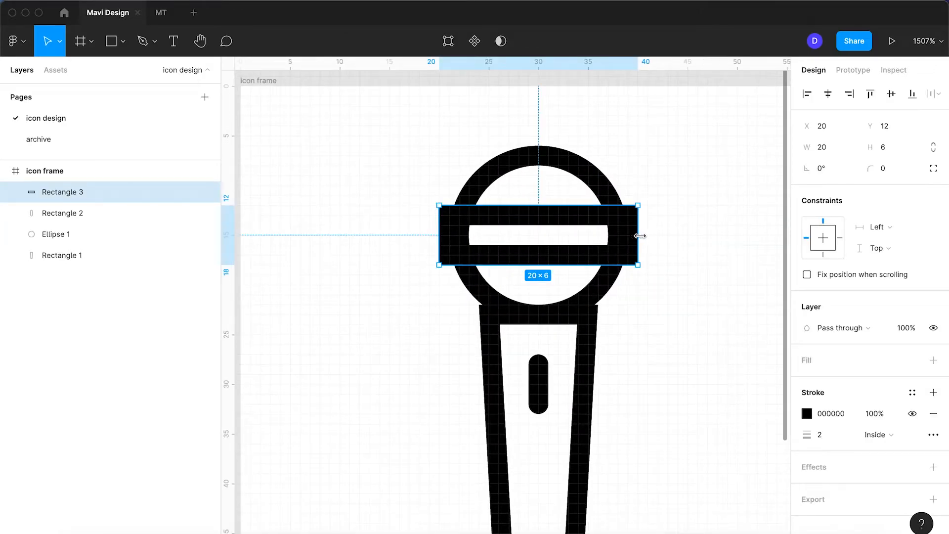
{"action": "left_click_drag", "start_coordinate": [639, 236], "coordinate": [625, 237]}
{"action": "left_click", "coordinate": [690, 250]}
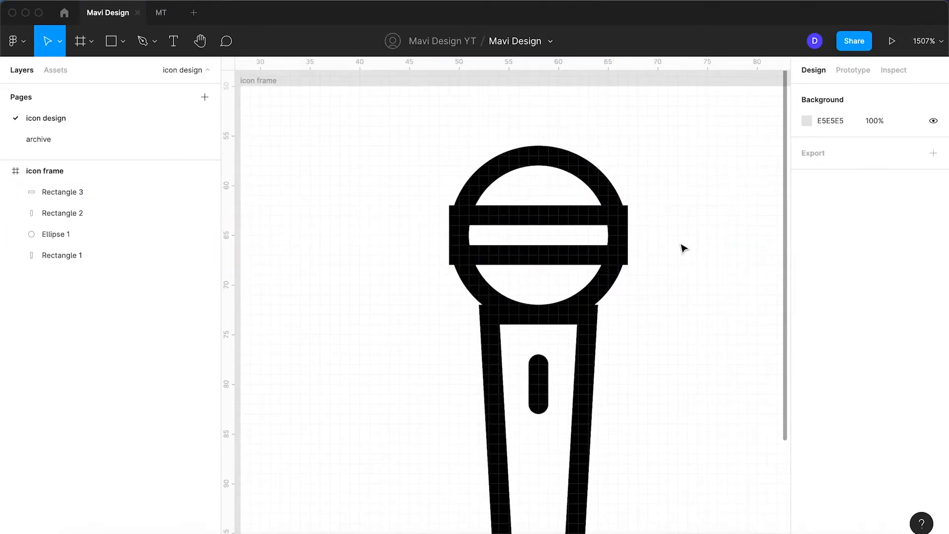
{"action": "scroll", "coordinate": [617, 242], "scroll_direction": "up", "scroll_amount": 2}
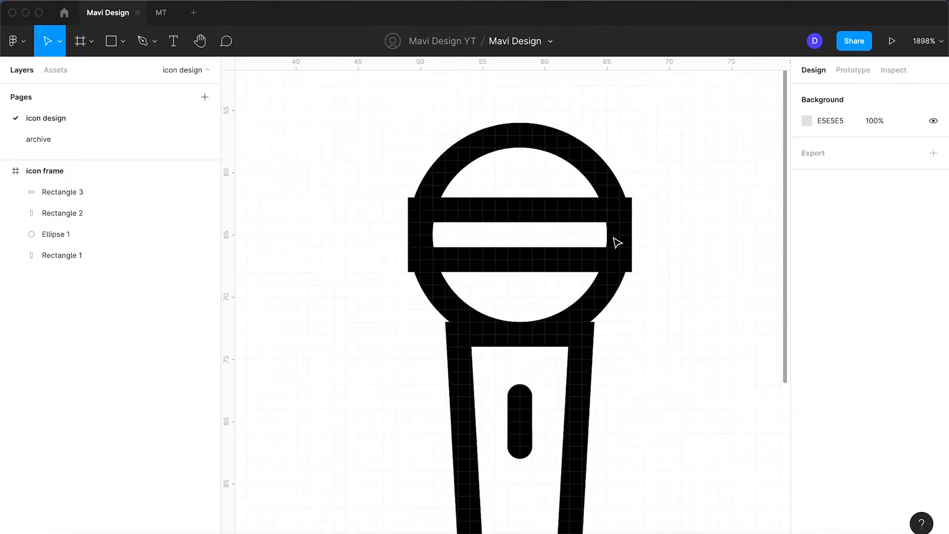
Step: Delete the outlined horizontal band from the microphone head
{"action": "left_click", "coordinate": [612, 215]}
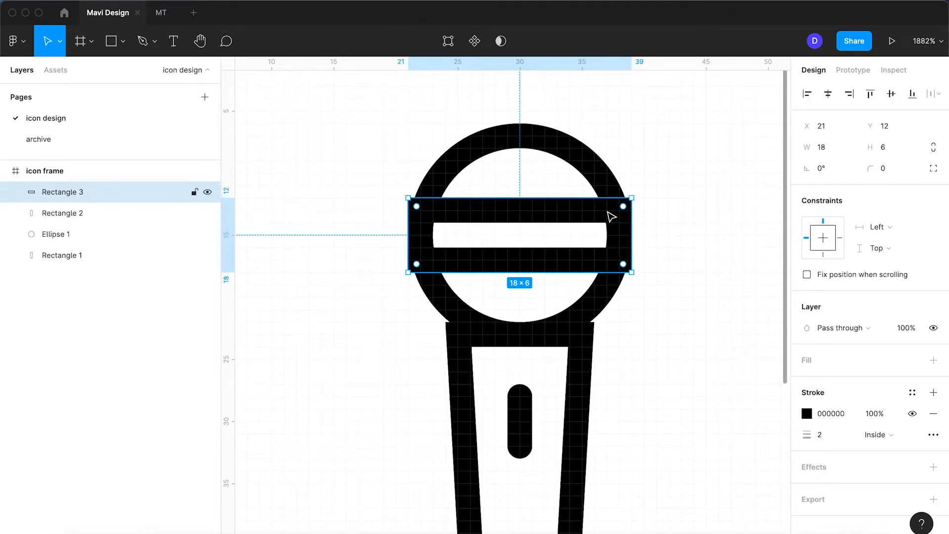
{"action": "key", "text": "BackSpace"}
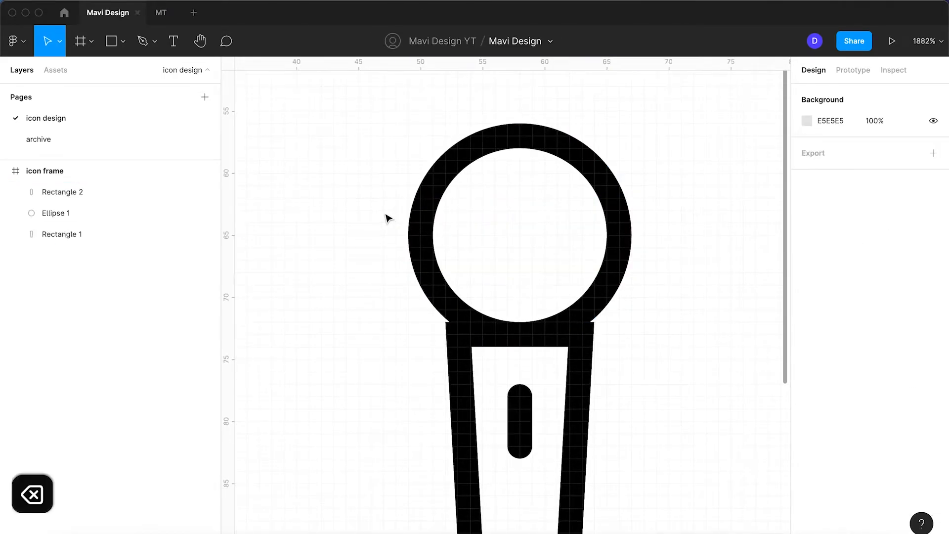
{"action": "left_click", "coordinate": [122, 41]}
{"action": "left_click", "coordinate": [413, 216]}
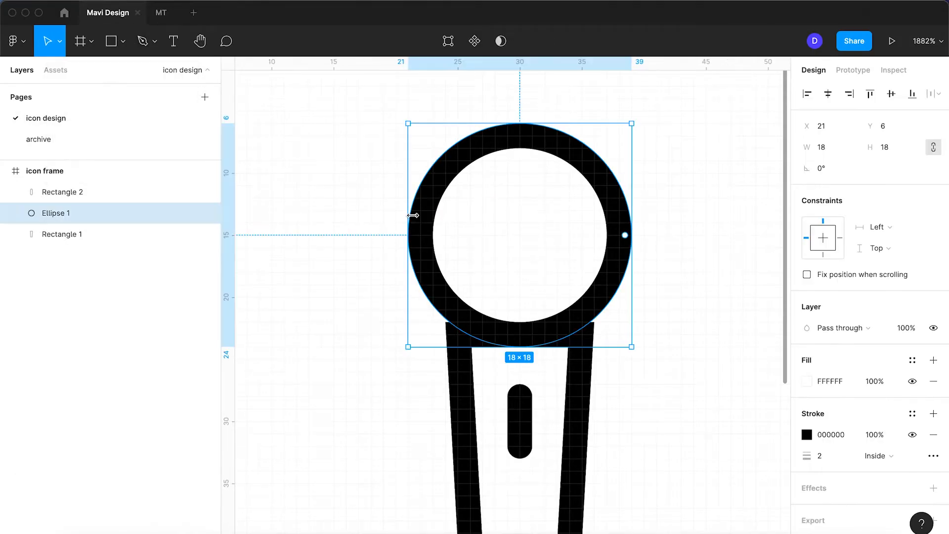
{"action": "left_click", "coordinate": [328, 163]}
Step: Draw a 16 × 4 rectangle centered across the microphone head's circle
{"action": "left_click", "coordinate": [118, 49]}
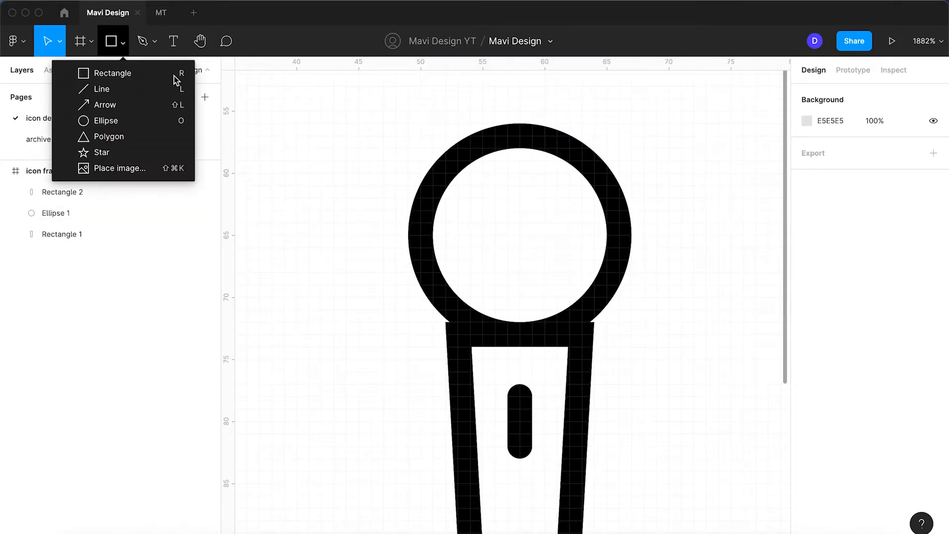
{"action": "left_click", "coordinate": [107, 40]}
{"action": "left_click_drag", "start_coordinate": [420, 210], "coordinate": [619, 259]}
Step: Set the new horizontal band's fill to black (000000)
{"action": "left_click_drag", "start_coordinate": [818, 381], "coordinate": [834, 383]}
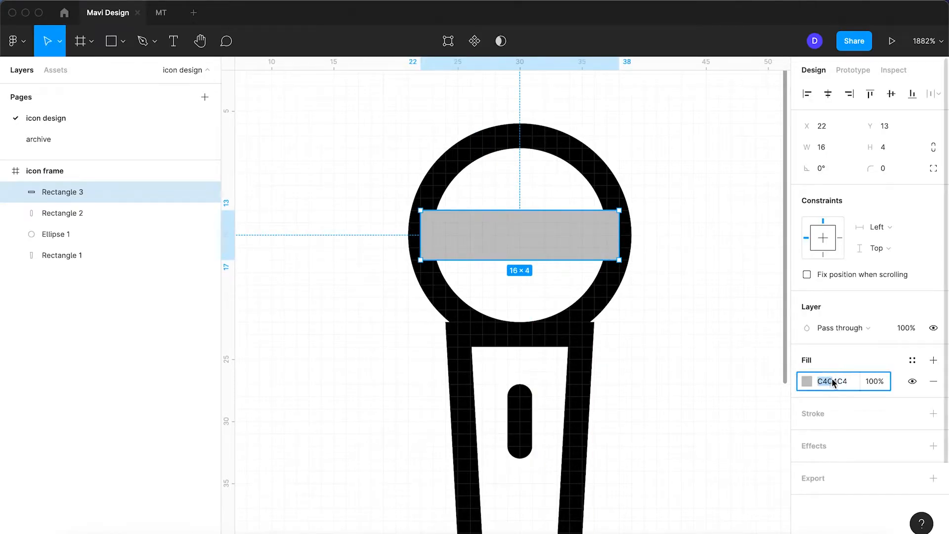
{"action": "key", "text": "super+a"}
{"action": "type", "text": "0"}
{"action": "key", "text": "Return"}
{"action": "key", "text": "super+a"}
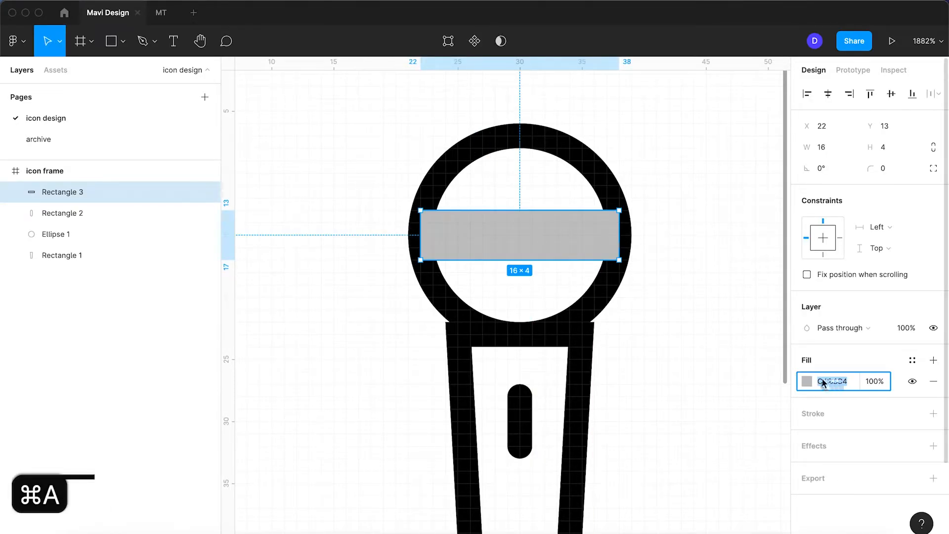
{"action": "type", "text": "0"}
{"action": "key", "text": "Return"}
{"action": "left_click", "coordinate": [703, 285]}
{"action": "key", "text": "super+0"}
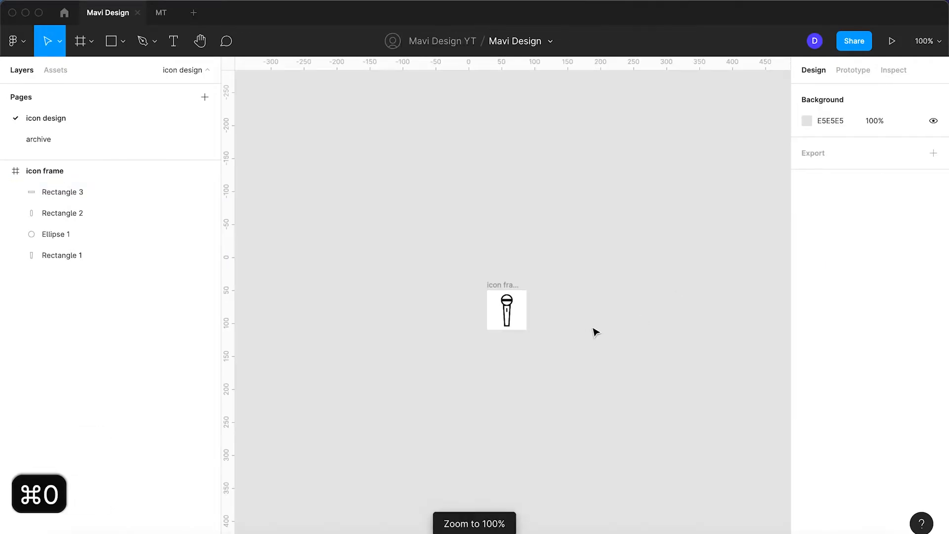
Step: Remove the stroke from the microphone head's circle and set its fill to black (000000)
{"action": "scroll", "coordinate": [512, 332], "scroll_direction": "up", "scroll_amount": 5}
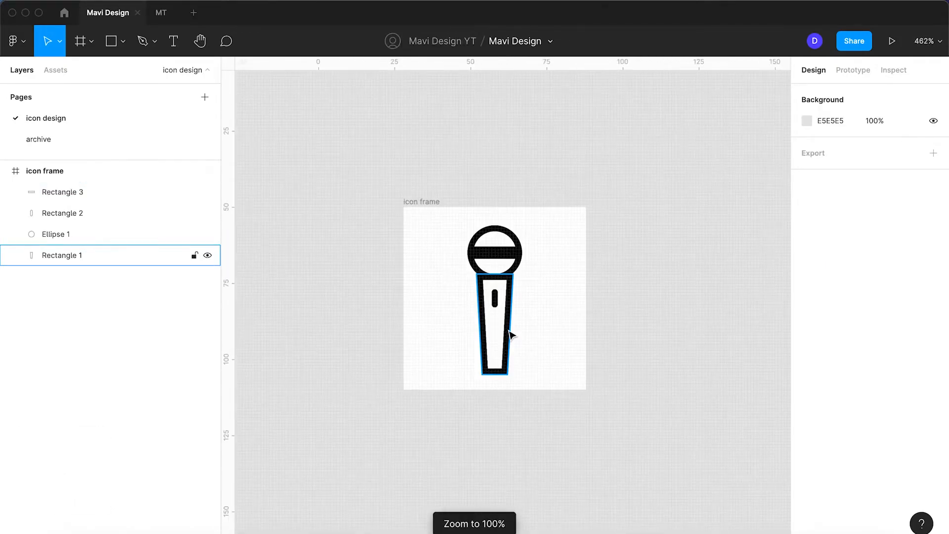
{"action": "scroll", "coordinate": [511, 333], "scroll_direction": "up", "scroll_amount": 3}
{"action": "scroll", "coordinate": [510, 333], "scroll_direction": "up", "scroll_amount": 3}
{"action": "left_click", "coordinate": [500, 369]}
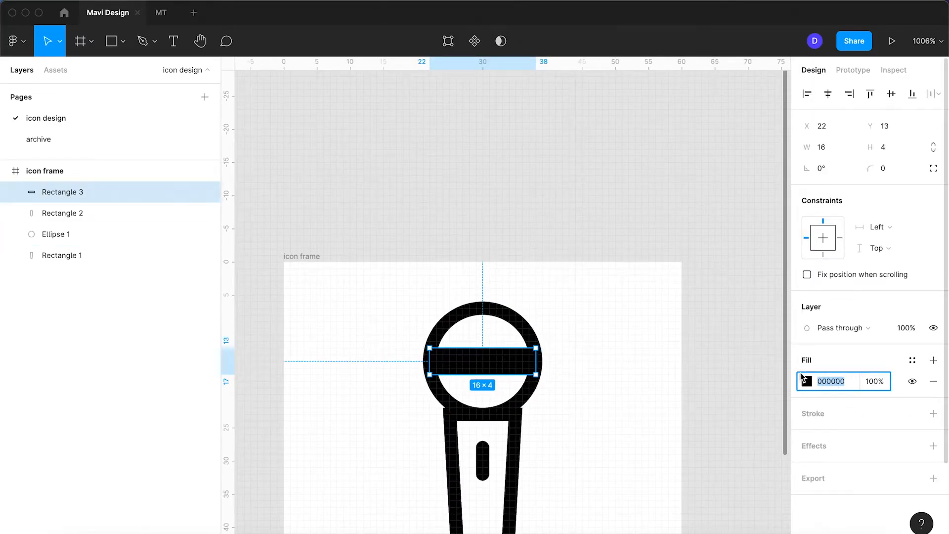
{"action": "left_click", "coordinate": [503, 331]}
{"action": "left_click", "coordinate": [934, 436]}
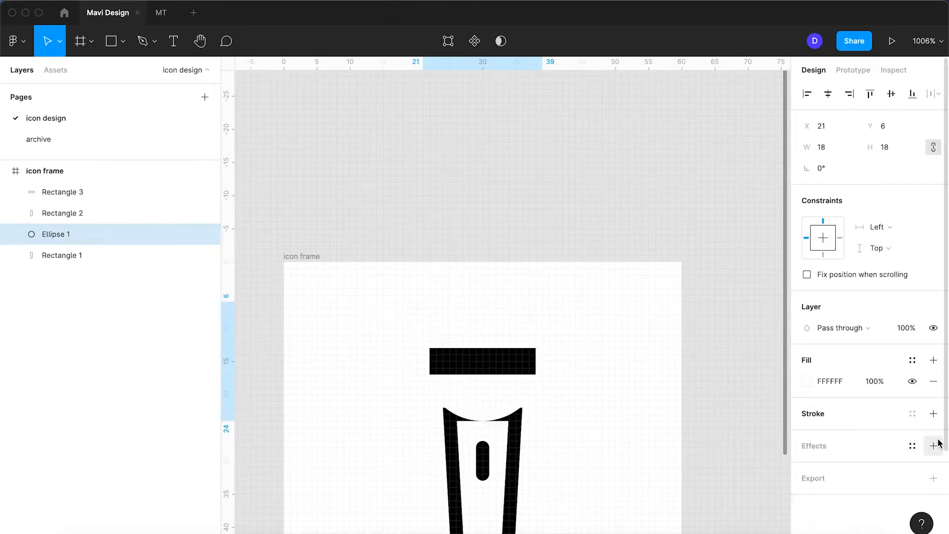
{"action": "left_click", "coordinate": [835, 381]}
{"action": "type", "text": "0"}
{"action": "key", "text": "Return"}
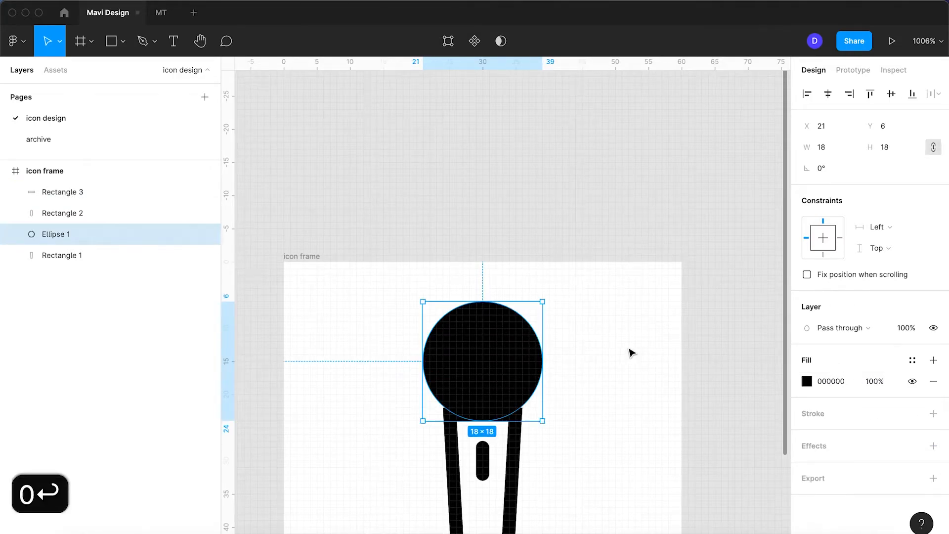
Step: Widen the horizontal band symmetrically to 22 × 4 and subtract it from the head's circle
{"action": "left_click", "coordinate": [520, 366]}
{"action": "left_click_drag", "start_coordinate": [535, 364], "coordinate": [555, 360]}
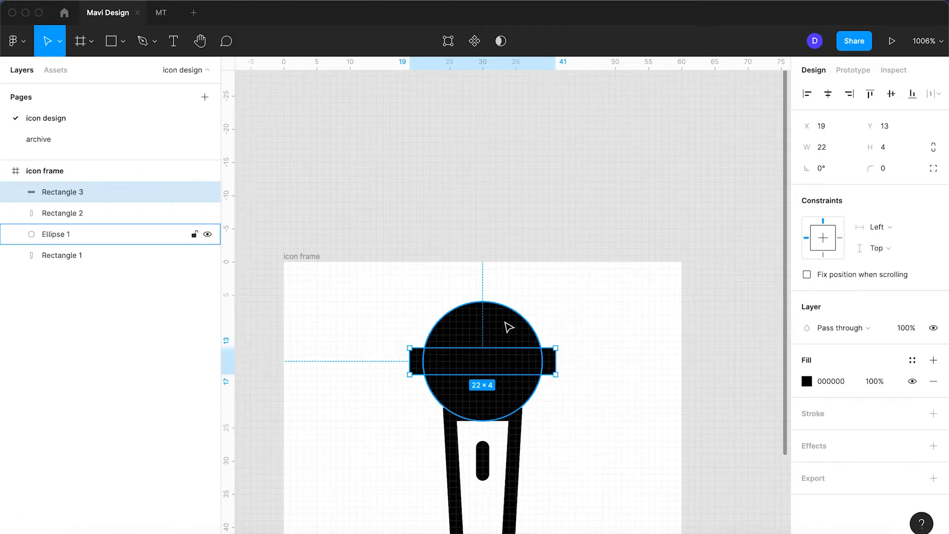
{"action": "left_click", "coordinate": [509, 324], "text": "shift"}
{"action": "left_click", "coordinate": [514, 46]}
{"action": "left_click", "coordinate": [509, 85]}
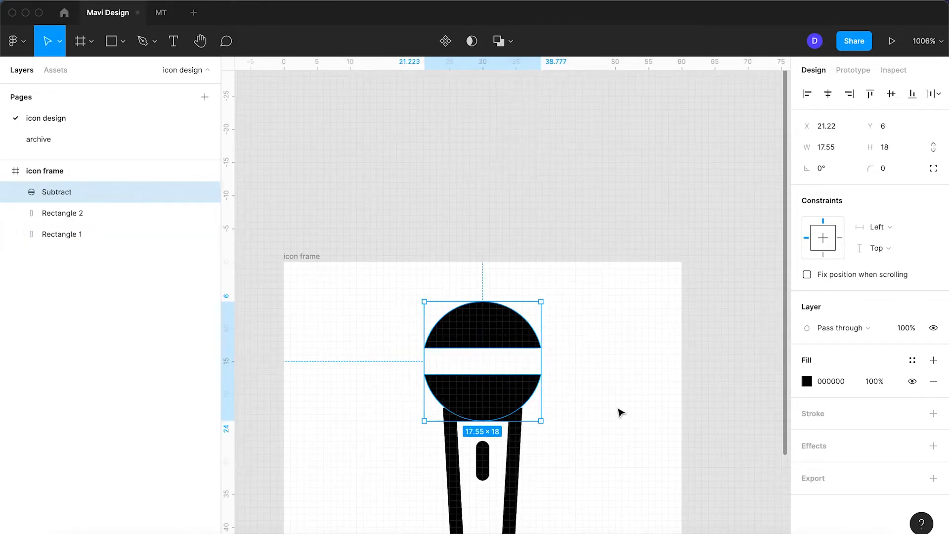
{"action": "left_click", "coordinate": [544, 394]}
{"action": "scroll", "coordinate": [500, 382], "scroll_direction": "down", "scroll_amount": 5}
{"action": "left_click", "coordinate": [578, 373]}
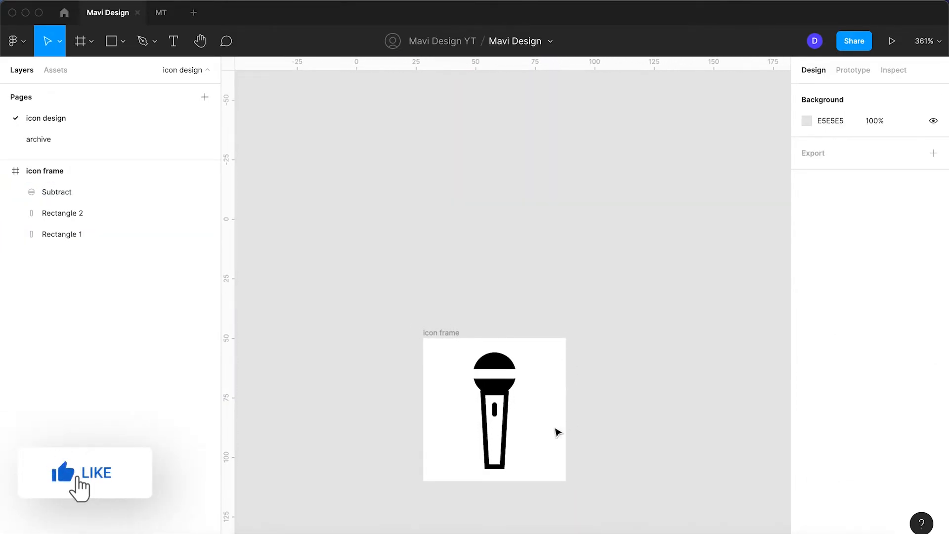
Step: Draw an 18 × 2 rectangle centered in the gap between the two halves of the microphone head
{"action": "key", "text": "space"}
{"action": "left_click_drag", "start_coordinate": [549, 429], "coordinate": [578, 392]}
{"action": "scroll", "coordinate": [532, 372], "scroll_direction": "up", "scroll_amount": 10}
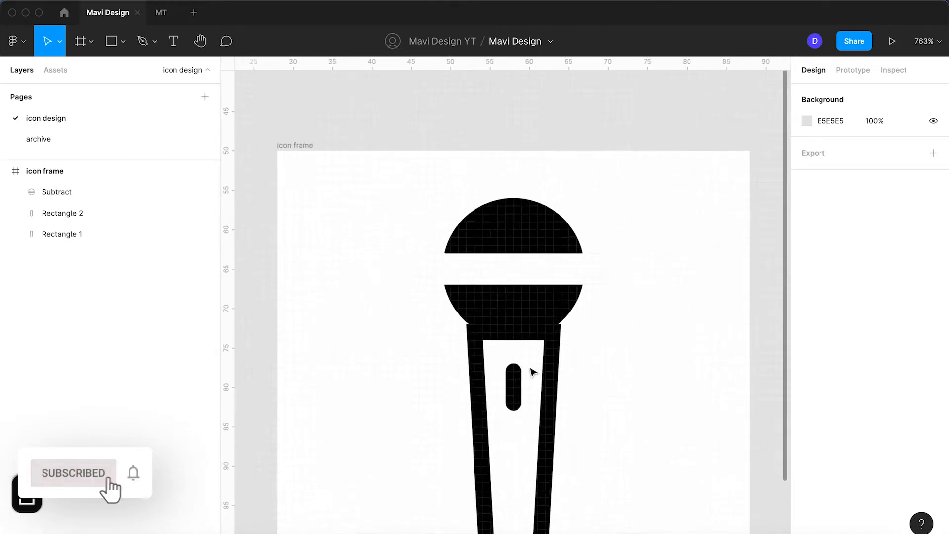
{"action": "key", "text": "r"}
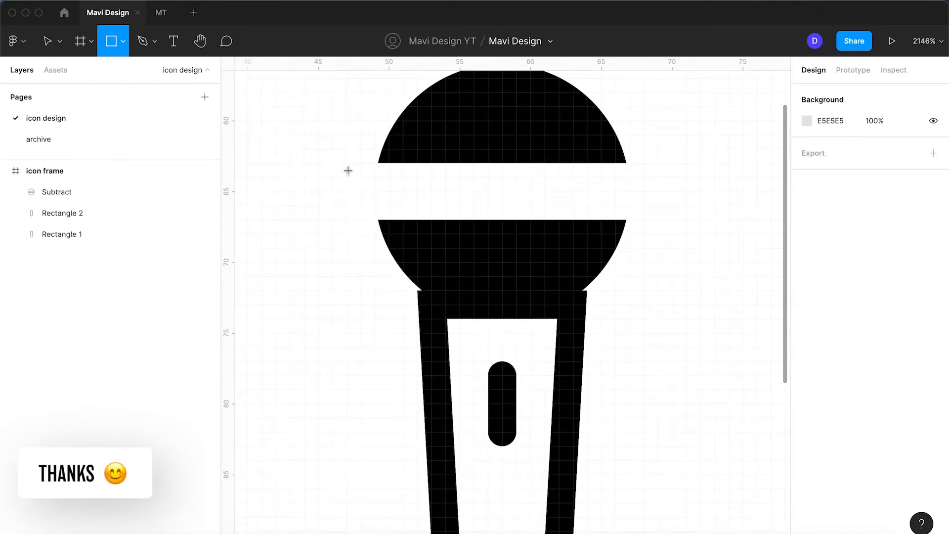
{"action": "mouse_move", "coordinate": [375, 177]}
{"action": "left_mouse_down"}
{"action": "mouse_move", "coordinate": [621, 205]}
{"action": "mouse_move", "coordinate": [627, 197]}
{"action": "mouse_move", "coordinate": [629, 205]}
{"action": "left_mouse_up"}
Step: Fill the thin rectangle in the head's gap with black (000000)
{"action": "left_click", "coordinate": [838, 382]}
{"action": "type", "text": "0"}
{"action": "key", "text": "Return"}
{"action": "left_click", "coordinate": [740, 360]}
{"action": "scroll", "coordinate": [739, 360], "scroll_direction": "down", "scroll_amount": 5}
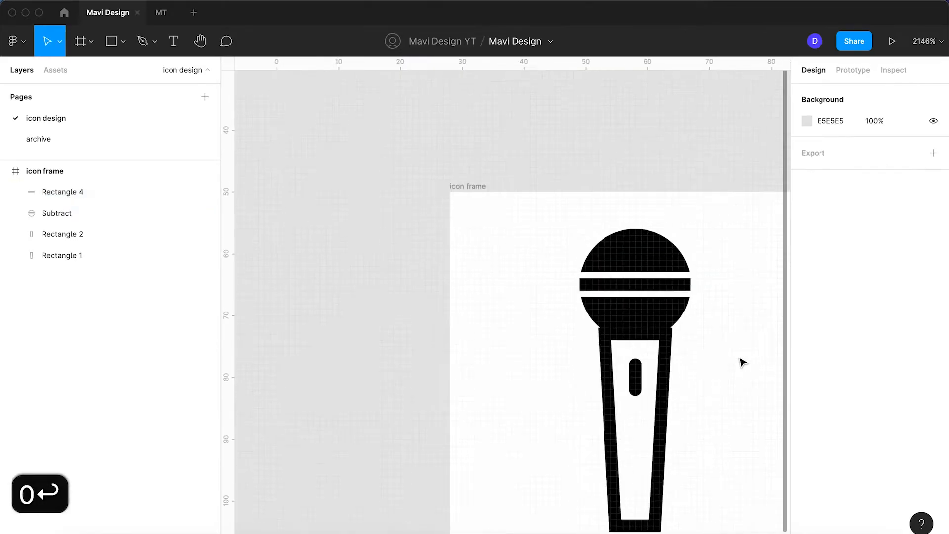
{"action": "left_click_drag", "start_coordinate": [740, 399], "coordinate": [680, 347]}
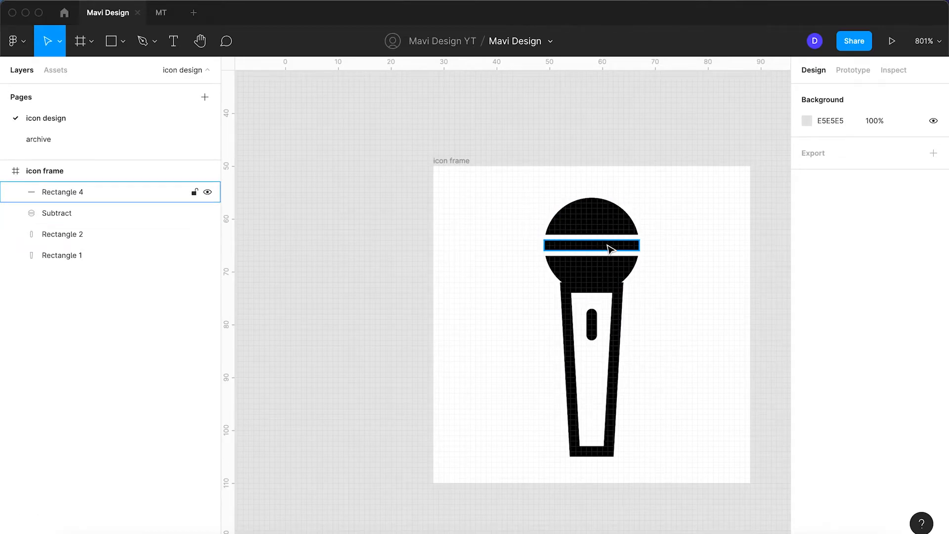
Step: Enlarge the subtracted rectangle inside the head's boolean shape symmetrically to a height of about 6
{"action": "left_click", "coordinate": [608, 228]}
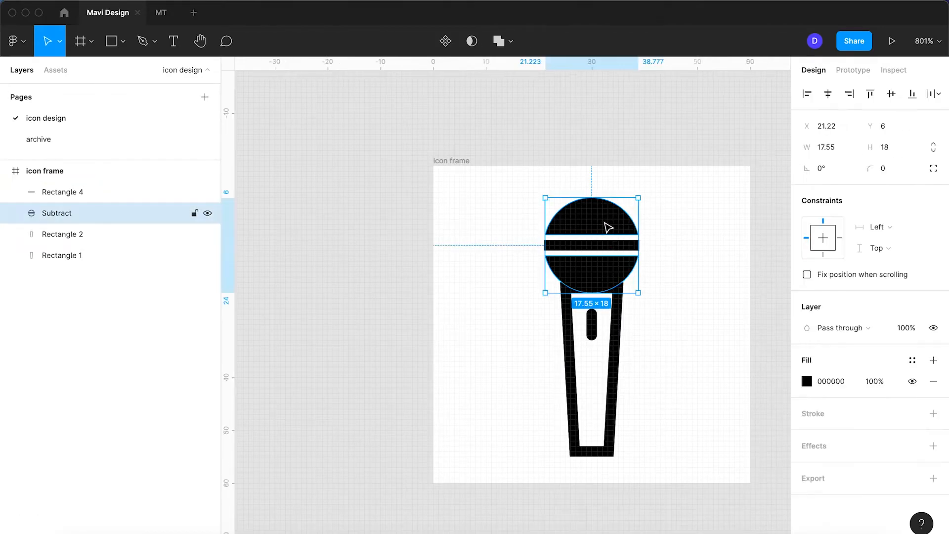
{"action": "left_click", "coordinate": [19, 213]}
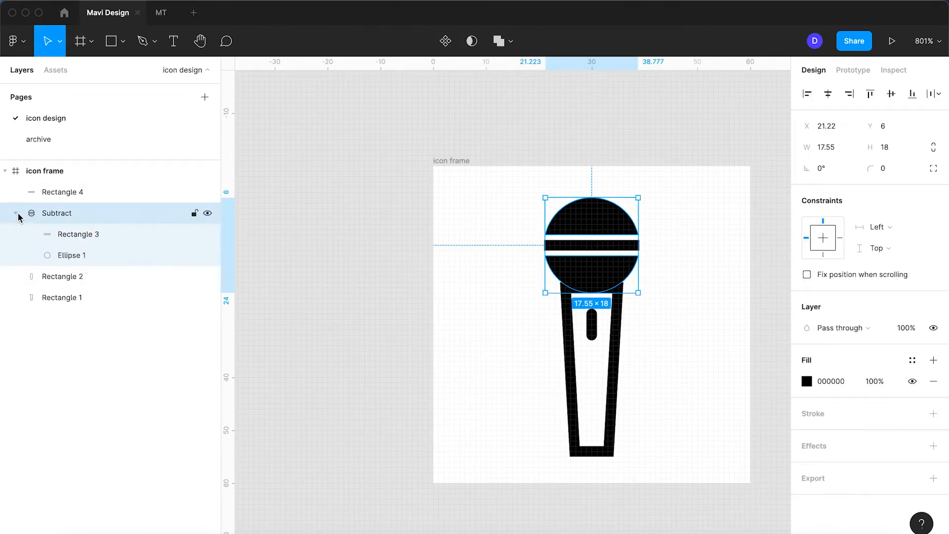
{"action": "left_click", "coordinate": [94, 238]}
{"action": "left_click_drag", "start_coordinate": [618, 234], "coordinate": [613, 236]}
{"action": "left_click", "coordinate": [617, 246]}
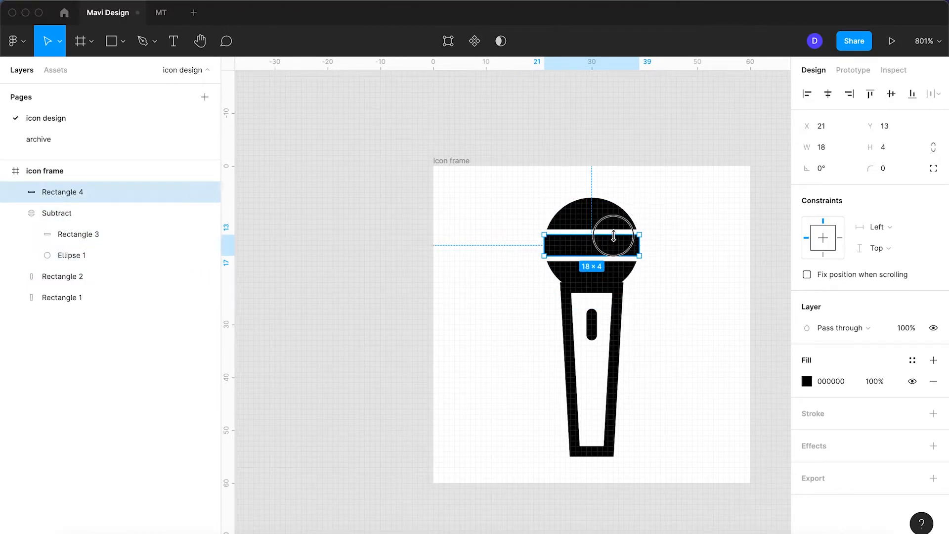
{"action": "left_click", "coordinate": [691, 232]}
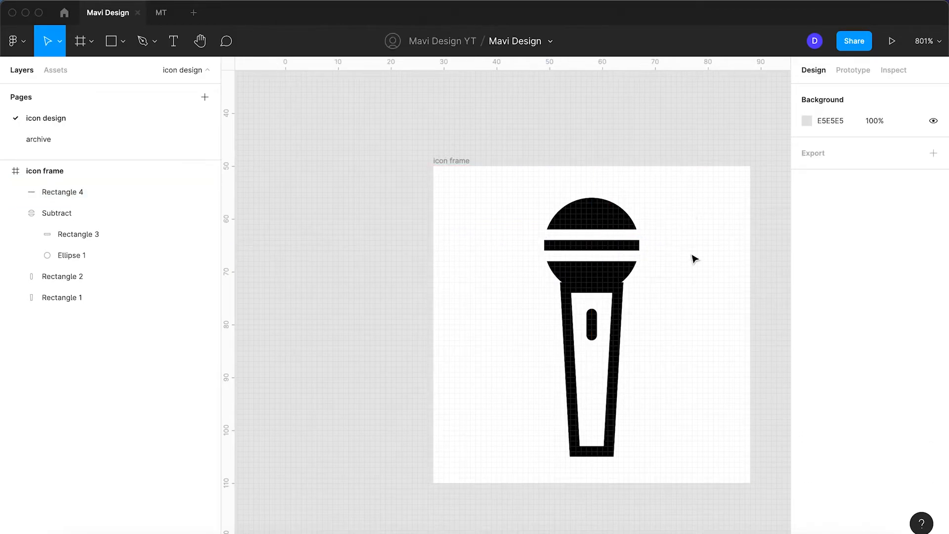
Step: Thicken the black band in the head's gap symmetrically to a height of about 4
{"action": "left_click", "coordinate": [625, 249]}
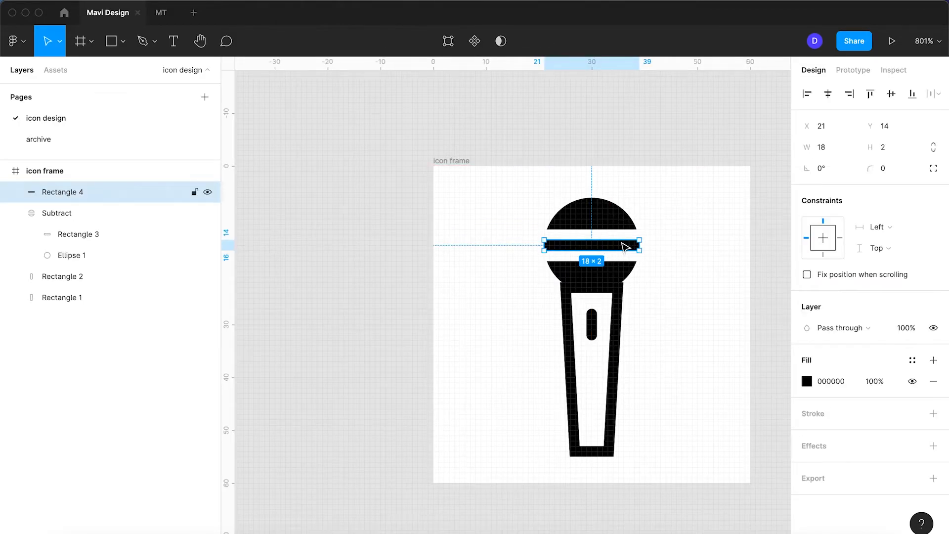
{"action": "left_click_drag", "start_coordinate": [620, 238], "coordinate": [620, 231]}
{"action": "left_click", "coordinate": [695, 236]}
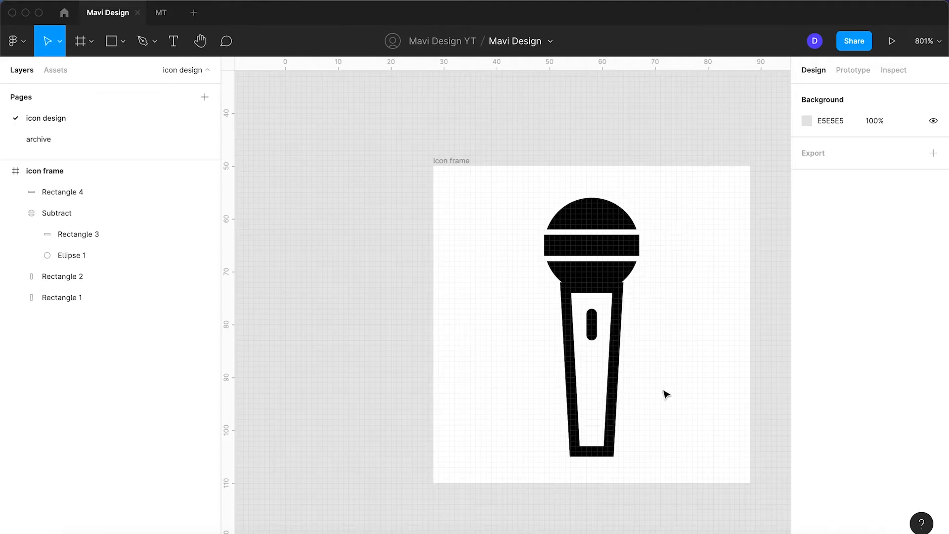
Step: Draw a 10 × 1 rectangle across the handle below the switch, reaching into both side outlines
{"action": "left_click_drag", "start_coordinate": [673, 406], "coordinate": [659, 371]}
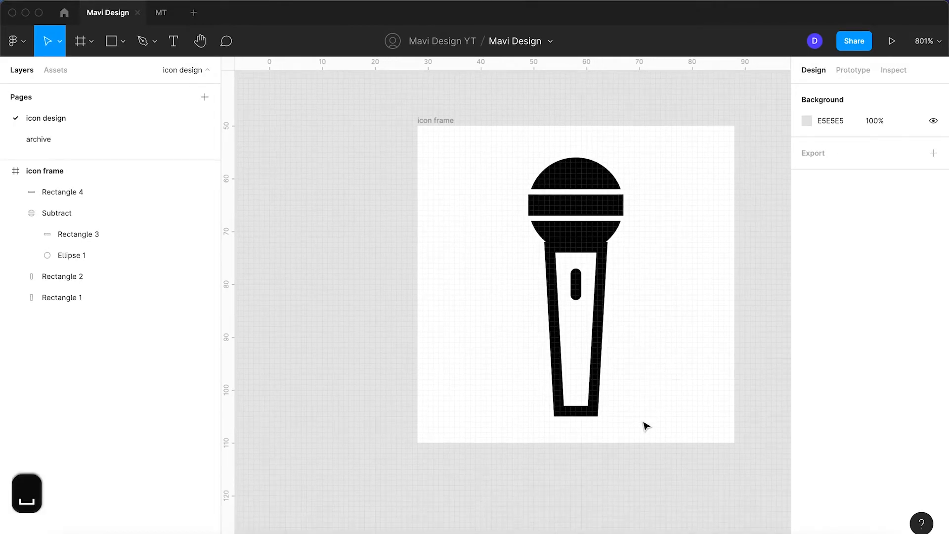
{"action": "scroll", "coordinate": [590, 376], "scroll_direction": "up", "scroll_amount": 5}
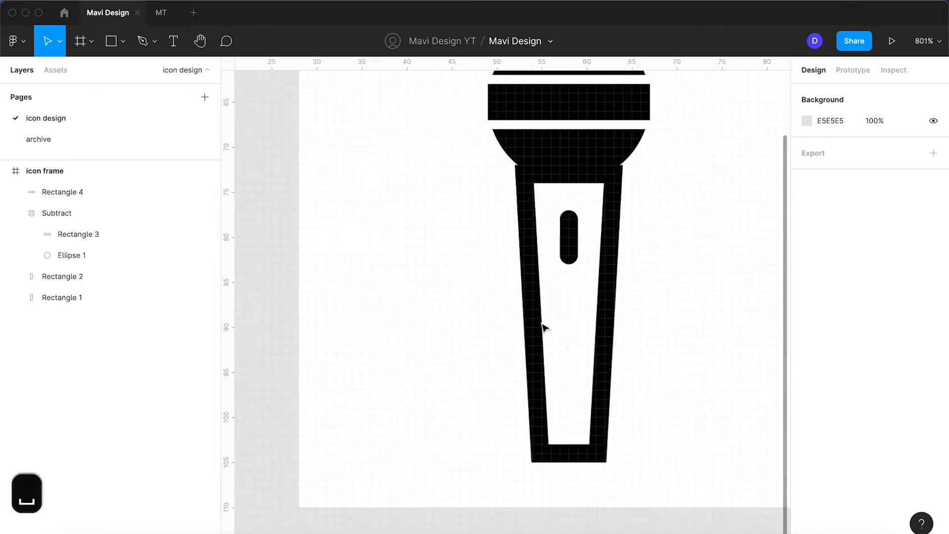
{"action": "left_click", "coordinate": [141, 40]}
{"action": "left_click", "coordinate": [111, 40]}
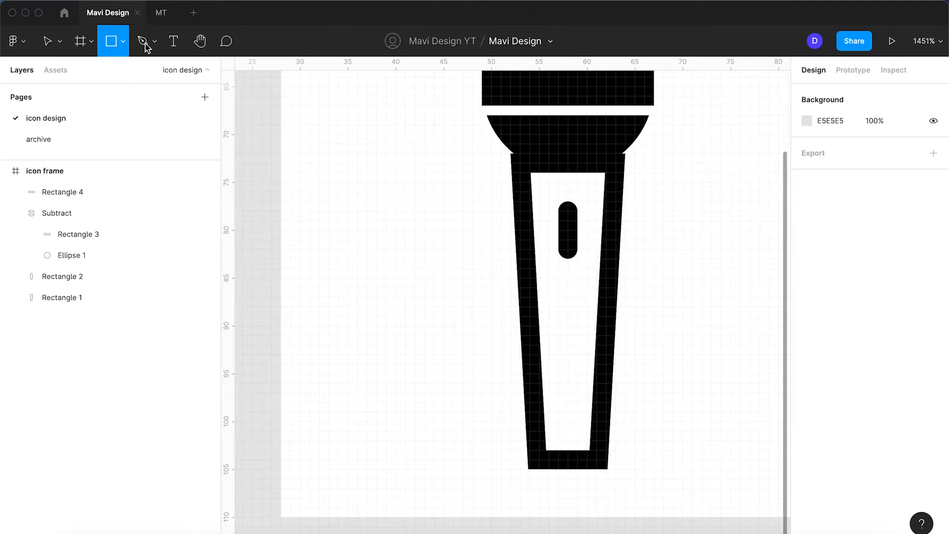
{"action": "scroll", "coordinate": [603, 284], "scroll_direction": "up", "scroll_amount": 3}
{"action": "mouse_move", "coordinate": [631, 275]}
{"action": "left_mouse_down"}
{"action": "mouse_move", "coordinate": [485, 290]}
{"action": "mouse_move", "coordinate": [461, 283]}
{"action": "left_mouse_up"}
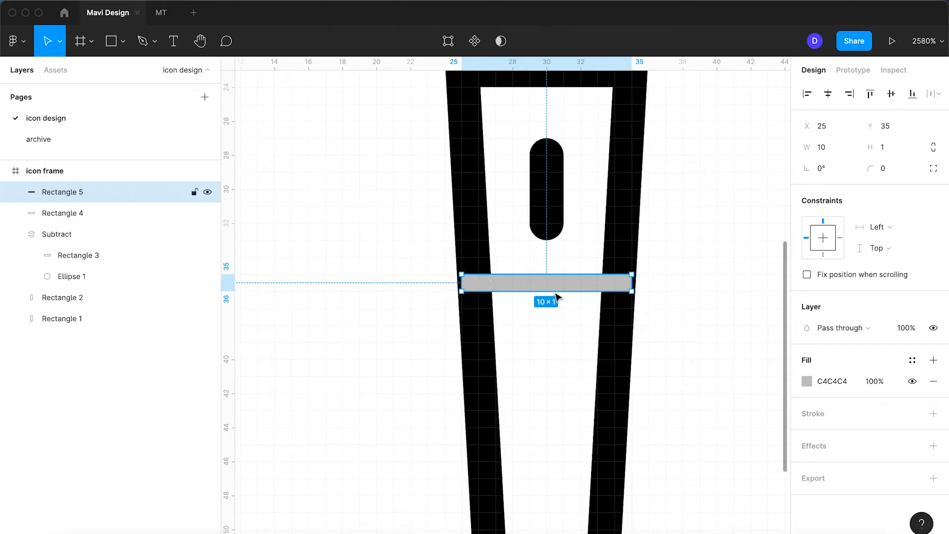
Step: Set the handle crossbar's fill to black (000000)
{"action": "left_click", "coordinate": [825, 382]}
{"action": "type", "text": "0"}
{"action": "key", "text": "Return"}
Step: Extend the handle crossbar downward to a height of about 2
{"action": "left_click", "coordinate": [560, 290]}
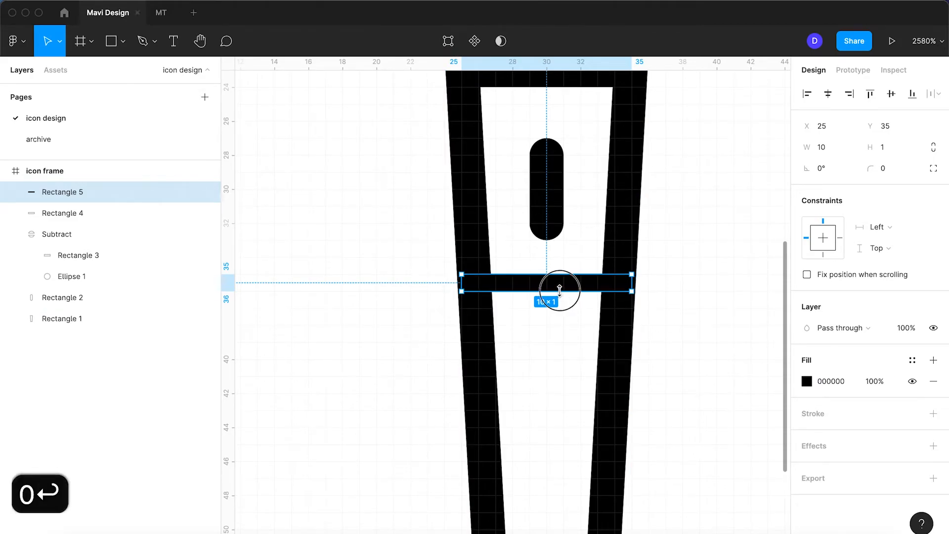
{"action": "left_click_drag", "start_coordinate": [560, 300], "coordinate": [559, 306]}
{"action": "left_click", "coordinate": [685, 329]}
{"action": "scroll", "coordinate": [685, 329], "scroll_direction": "down", "scroll_amount": 5}
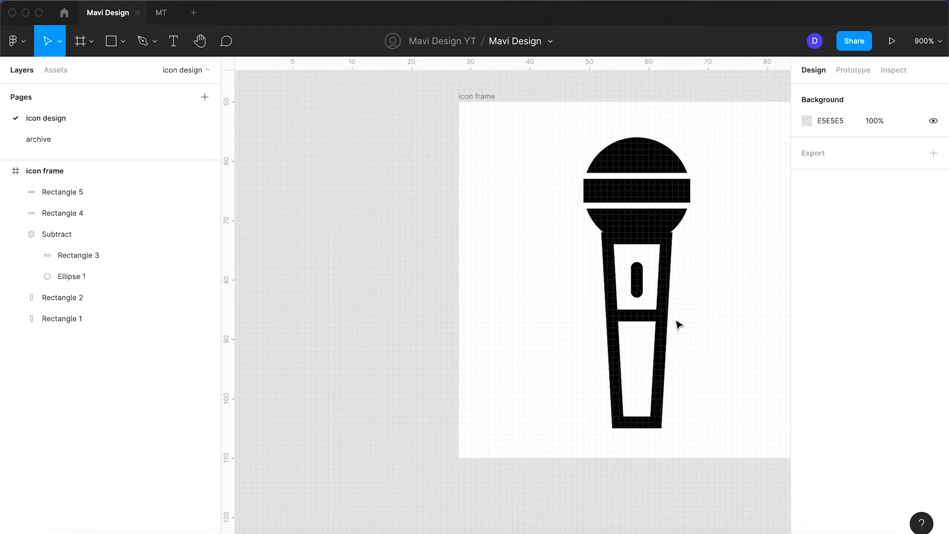
{"action": "scroll", "coordinate": [667, 331], "scroll_direction": "up", "scroll_amount": 3}
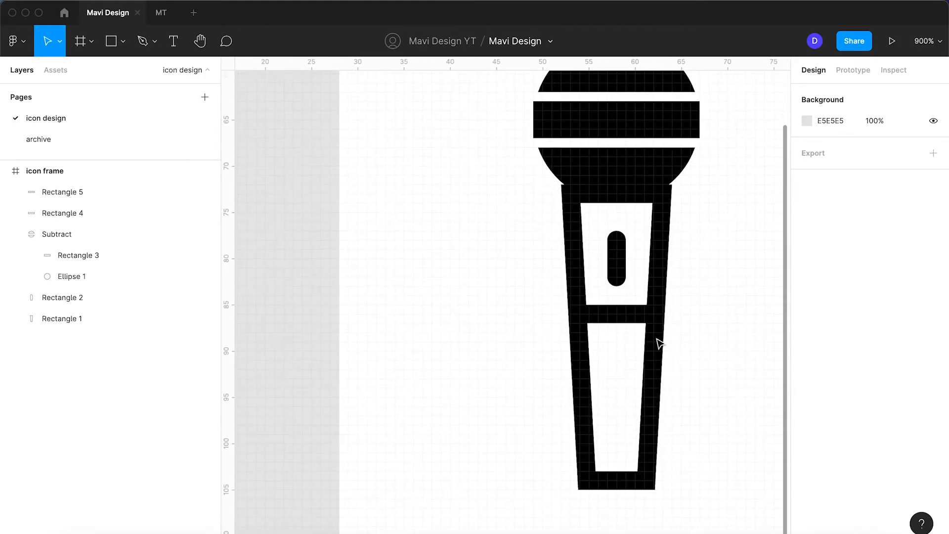
{"action": "scroll", "coordinate": [706, 512], "scroll_direction": "down", "scroll_amount": 3}
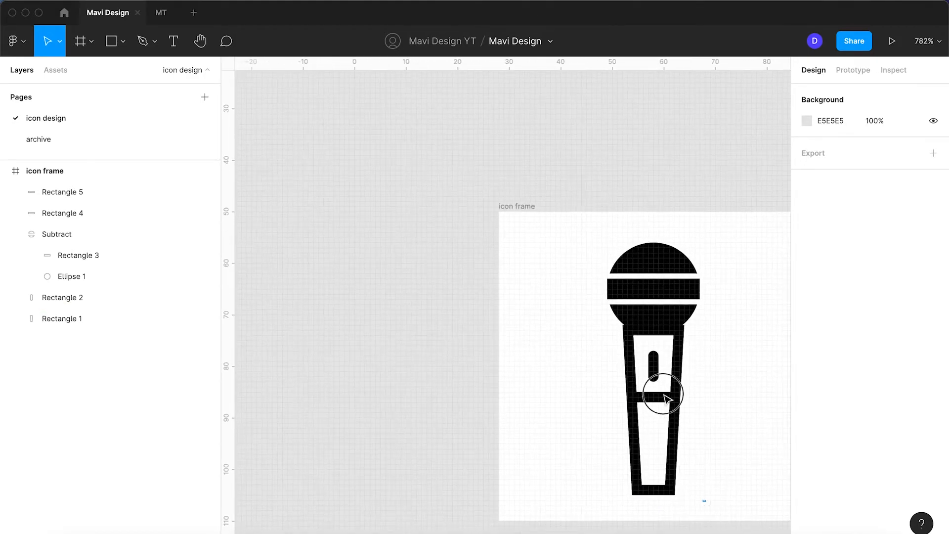
Step: Rotate all the microphone parts together to -45° to try a diagonal orientation
{"action": "left_click_drag", "start_coordinate": [663, 415], "coordinate": [595, 250]}
{"action": "left_click_drag", "start_coordinate": [741, 271], "coordinate": [773, 310]}
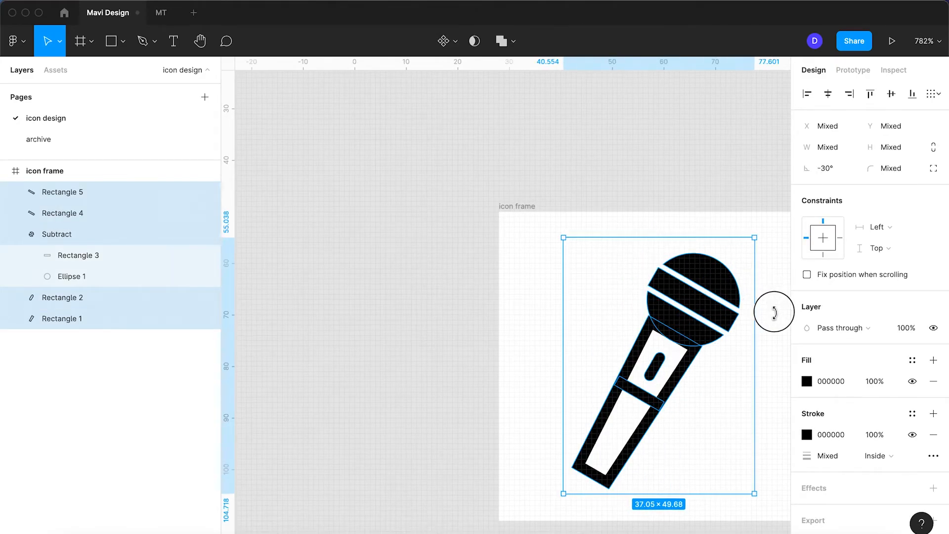
{"action": "scroll", "coordinate": [713, 444], "scroll_direction": "down", "scroll_amount": 3}
{"action": "left_click", "coordinate": [733, 381]}
{"action": "scroll", "coordinate": [732, 381], "scroll_direction": "up", "scroll_amount": 3}
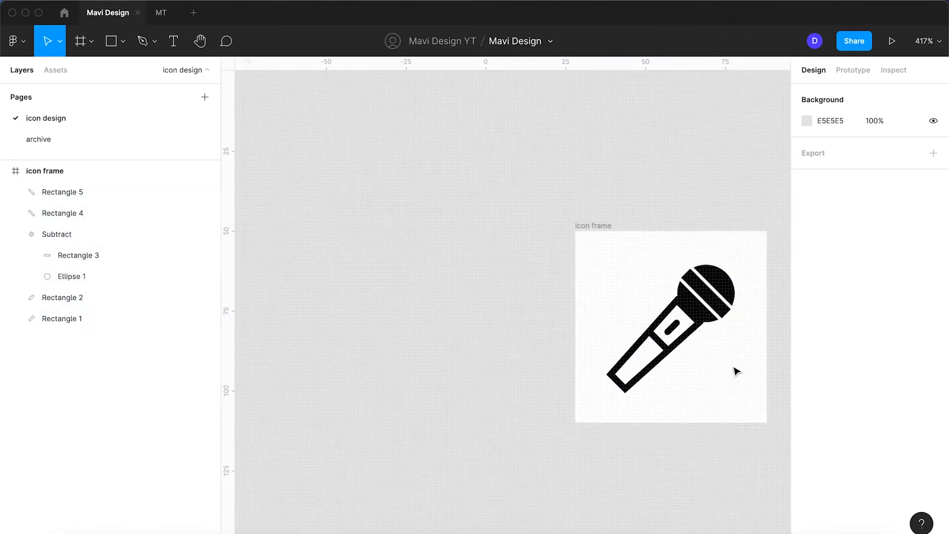
{"action": "scroll", "coordinate": [724, 375], "scroll_direction": "up", "scroll_amount": 2}
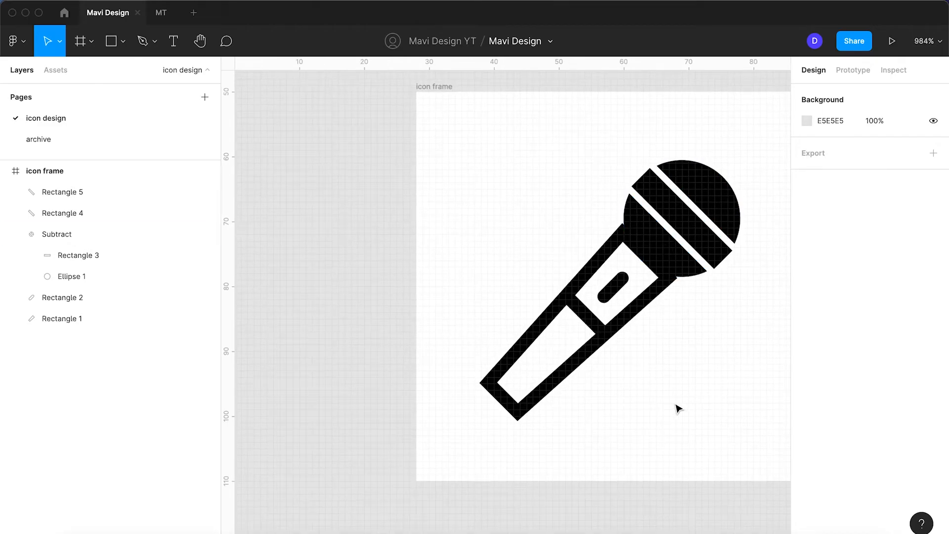
Step: Rotate all the microphone parts back upright to 0°
{"action": "left_click_drag", "start_coordinate": [708, 420], "coordinate": [547, 196]}
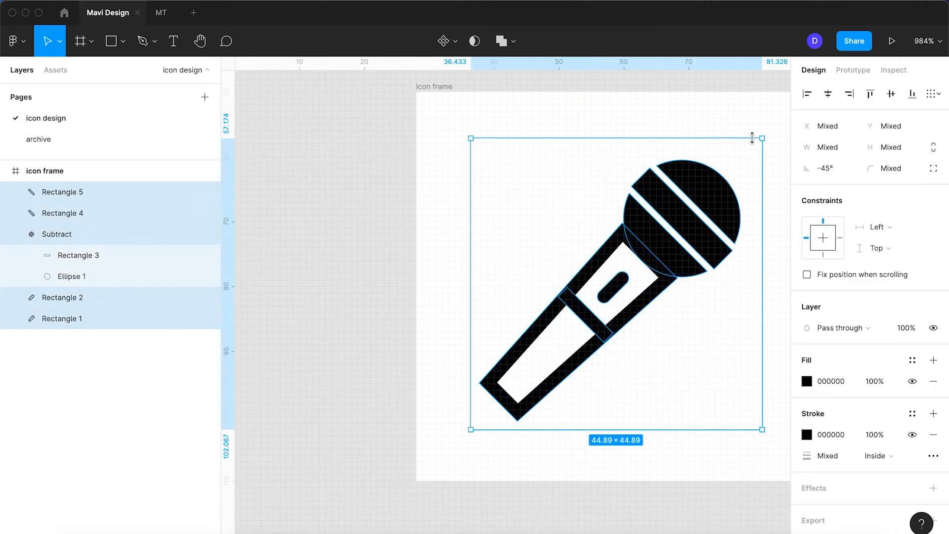
{"action": "left_click_drag", "start_coordinate": [770, 135], "coordinate": [624, 111]}
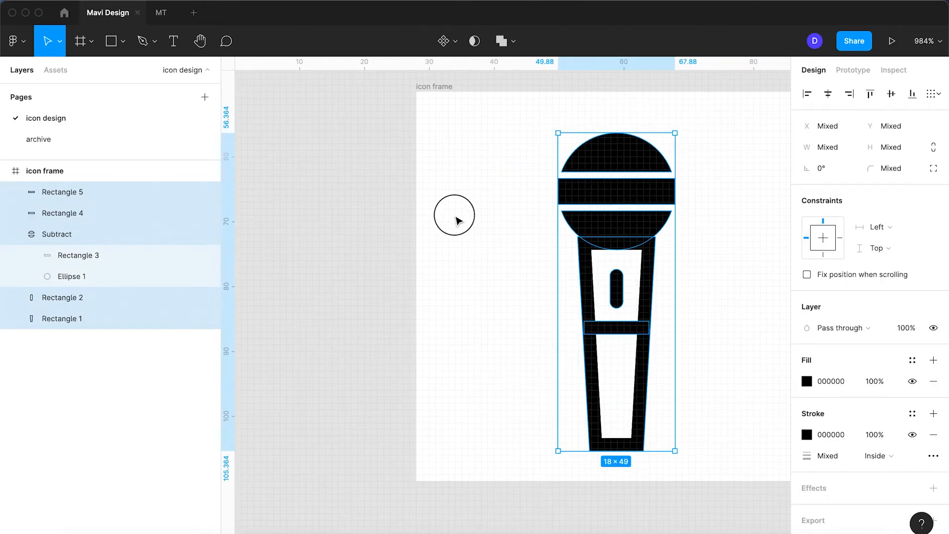
{"action": "left_click", "coordinate": [455, 216]}
Step: Flatten the subtracted head shape into a single vector
{"action": "left_click", "coordinate": [595, 194]}
{"action": "left_click", "coordinate": [616, 156]}
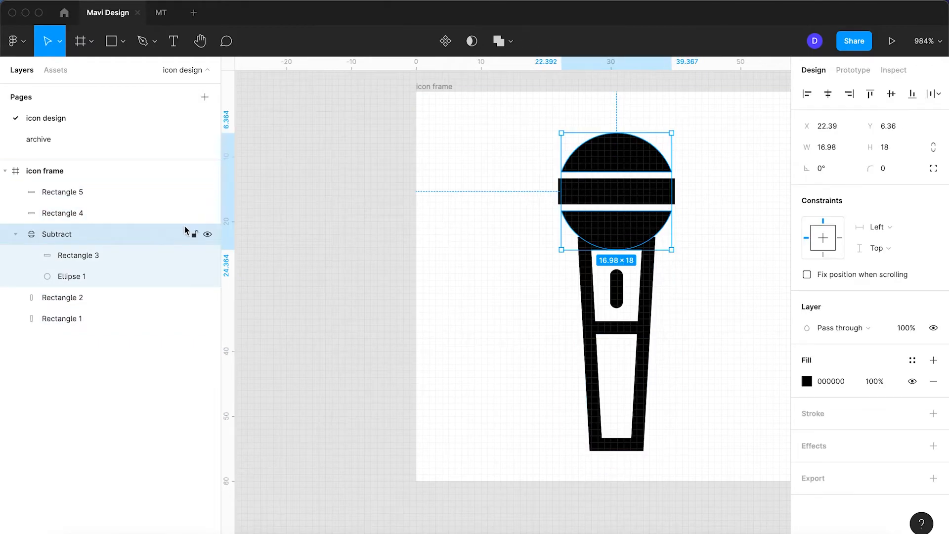
{"action": "left_click", "coordinate": [510, 41]}
{"action": "left_click", "coordinate": [521, 149]}
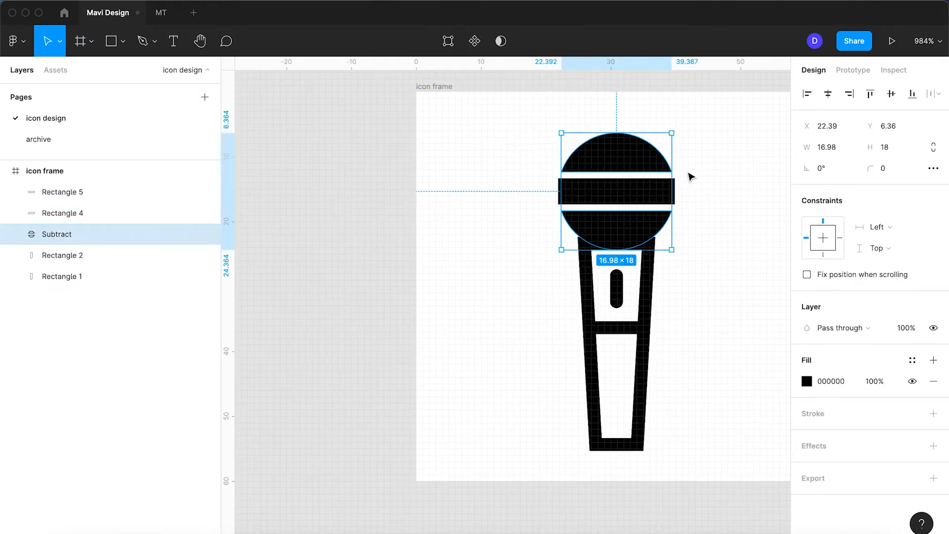
Step: Set the flattened head shape's corner radius to 1
{"action": "scroll", "coordinate": [689, 176], "scroll_direction": "up", "scroll_amount": 5}
{"action": "key", "text": "shift+super+g"}
{"action": "left_click", "coordinate": [703, 184]}
{"action": "left_click", "coordinate": [597, 153]}
{"action": "left_click", "coordinate": [903, 170]}
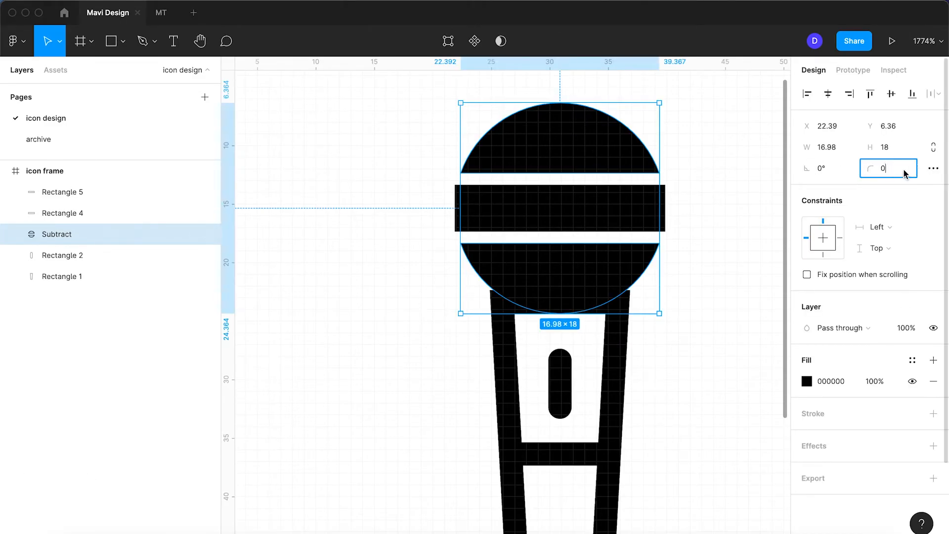
{"action": "type", "text": "1"}
{"action": "key", "text": "Return"}
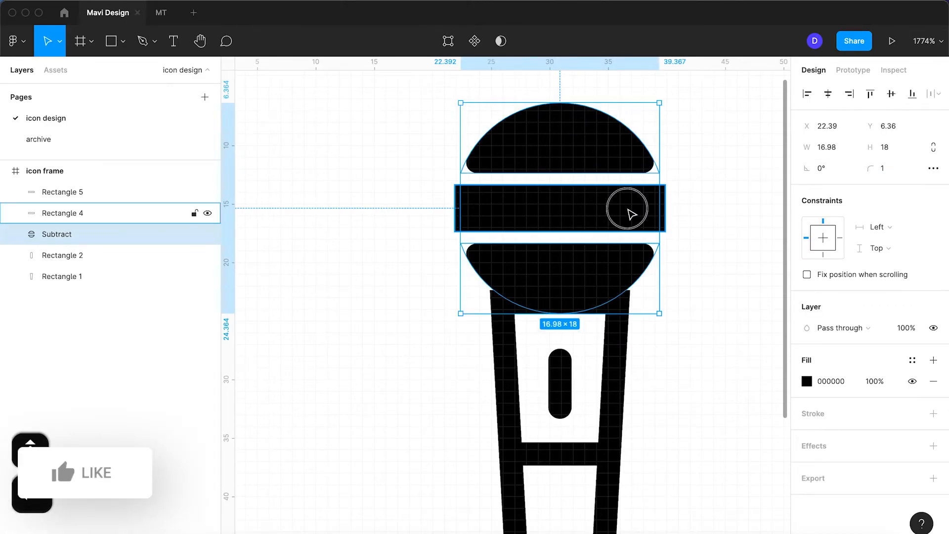
Step: Set the corner radius of the band across the head to 3
{"action": "left_click", "coordinate": [627, 205]}
{"action": "left_click", "coordinate": [895, 167]}
{"action": "type", "text": "3"}
{"action": "key", "text": "Return"}
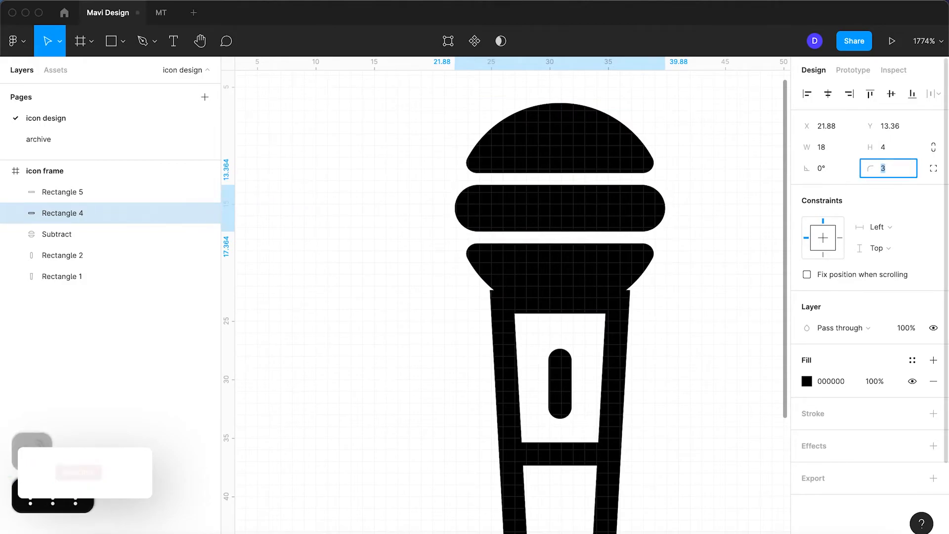
{"action": "left_click", "coordinate": [704, 324]}
{"action": "scroll", "coordinate": [704, 324], "scroll_direction": "down", "scroll_amount": 5}
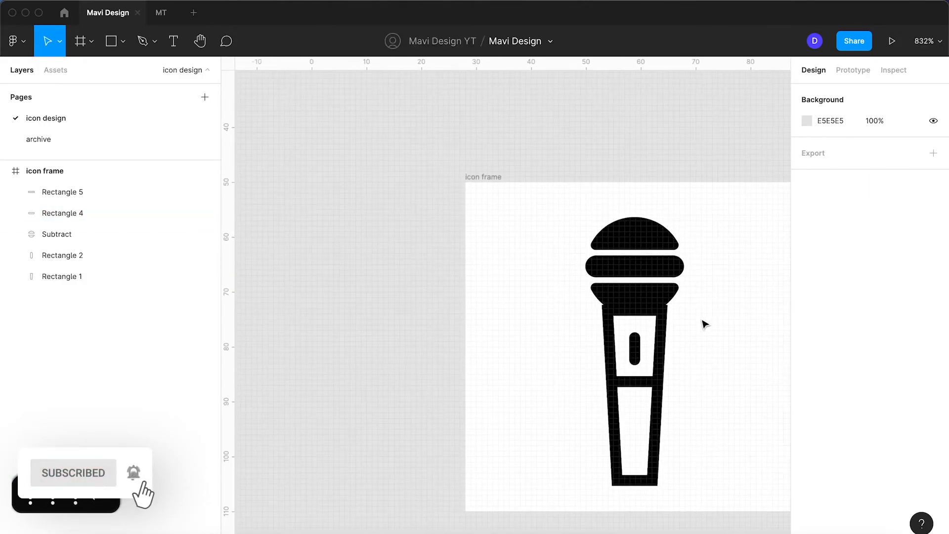
{"action": "scroll", "coordinate": [704, 322], "scroll_direction": "up", "scroll_amount": 3}
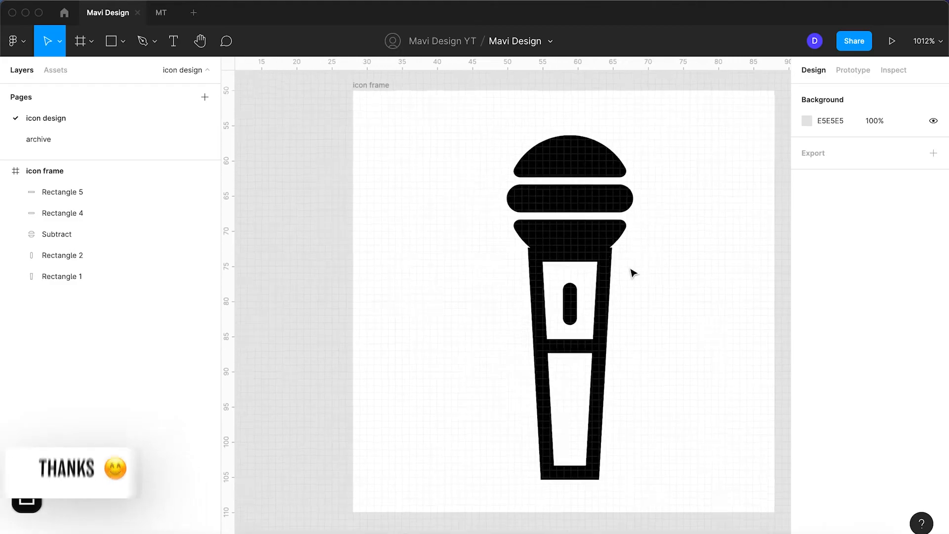
Step: Remove the top edge of the handle outline so that the path is open beneath the head
{"action": "scroll", "coordinate": [632, 271], "scroll_direction": "up", "scroll_amount": 5}
{"action": "left_click", "coordinate": [601, 275]}
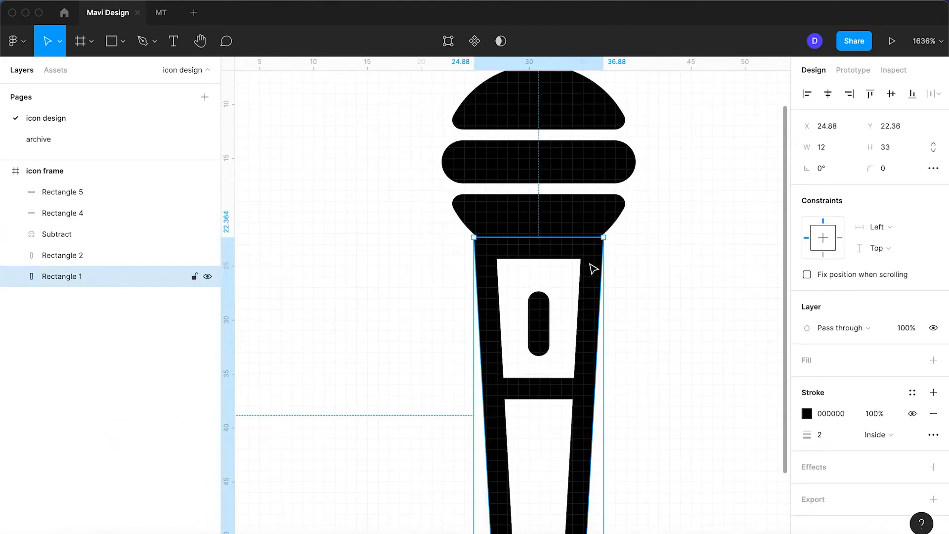
{"action": "double_click", "coordinate": [546, 239]}
{"action": "left_click", "coordinate": [539, 237]}
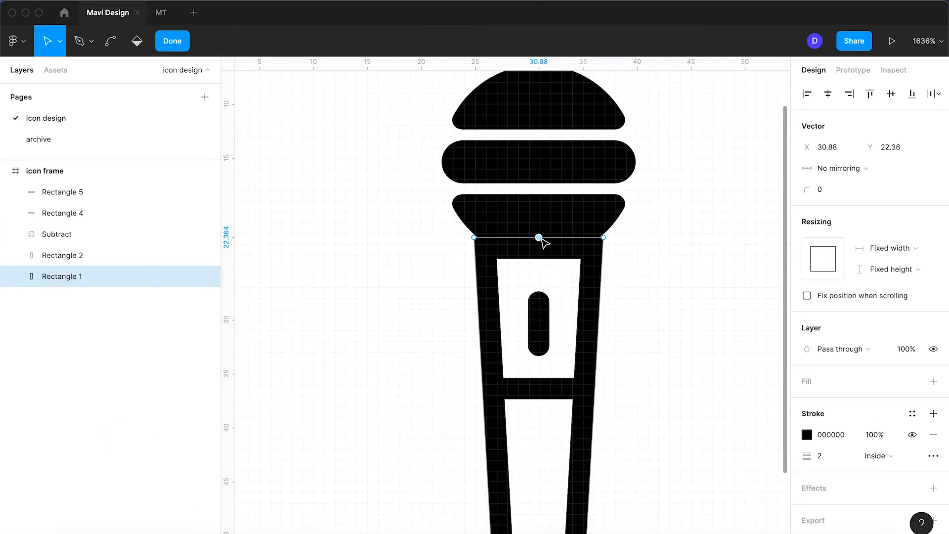
{"action": "key", "text": "BackSpace"}
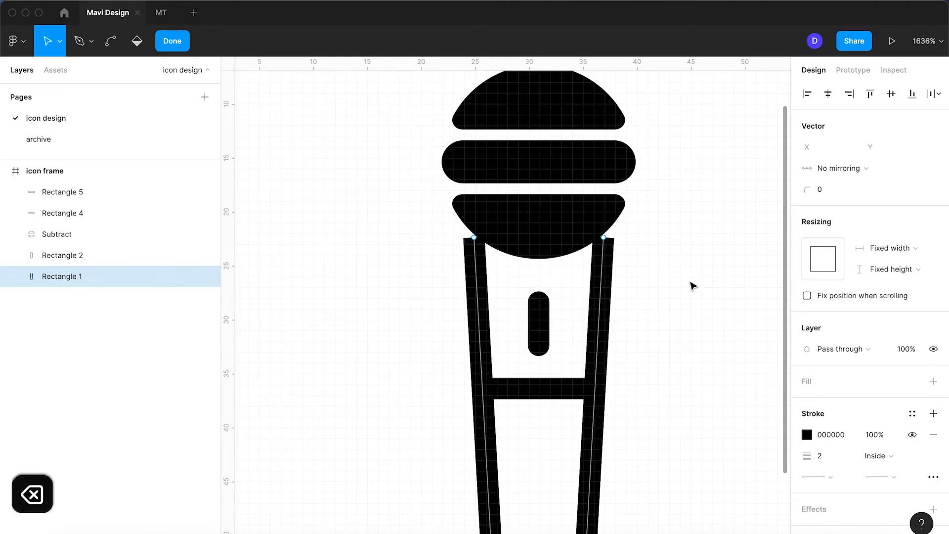
{"action": "key", "text": "Return"}
Step: Give the open handle outline rounded stroke caps and narrow the handle to a width of 10
{"action": "left_click", "coordinate": [823, 454]}
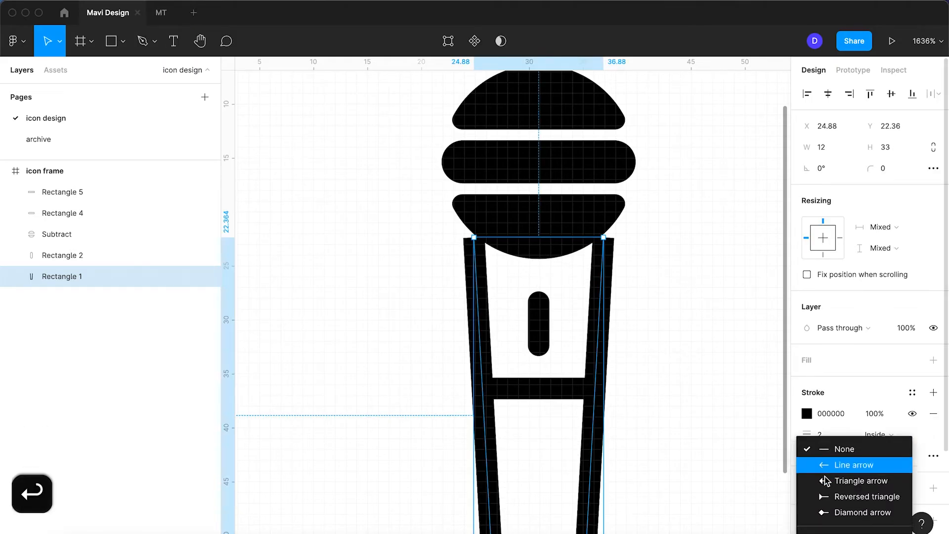
{"action": "left_click", "coordinate": [824, 514]}
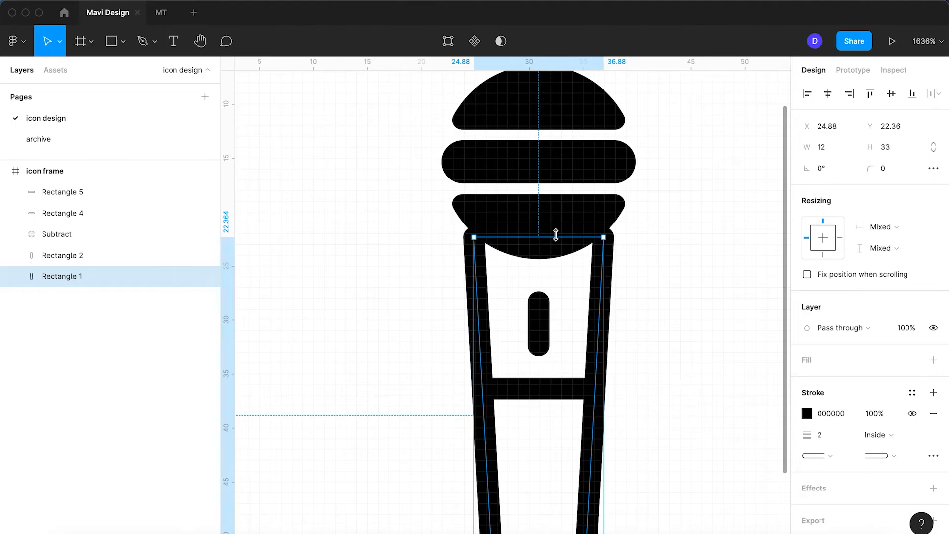
{"action": "left_click_drag", "start_coordinate": [603, 262], "coordinate": [596, 262]}
{"action": "scroll", "coordinate": [596, 262], "scroll_direction": "down", "scroll_amount": 5}
{"action": "left_click", "coordinate": [643, 303]}
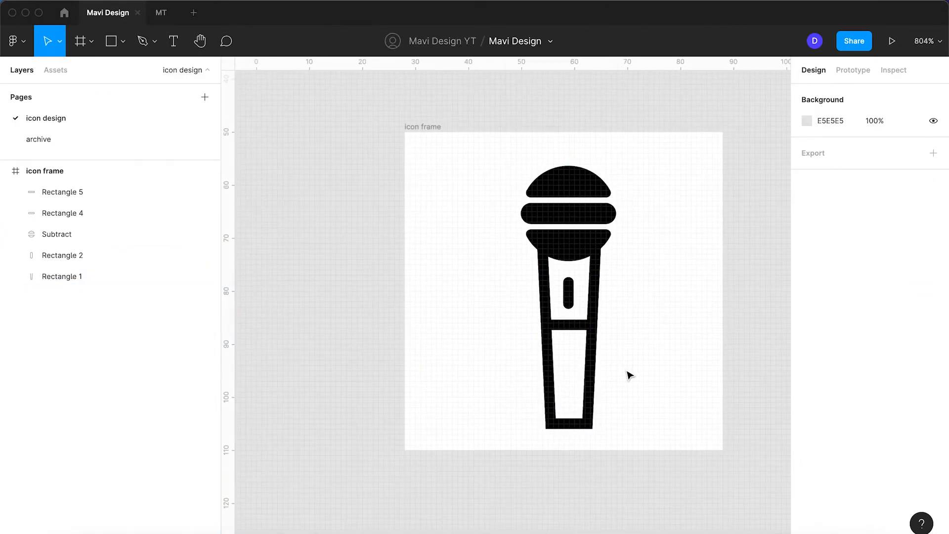
Step: Set the handle outline's stroke join to round
{"action": "left_click", "coordinate": [591, 385]}
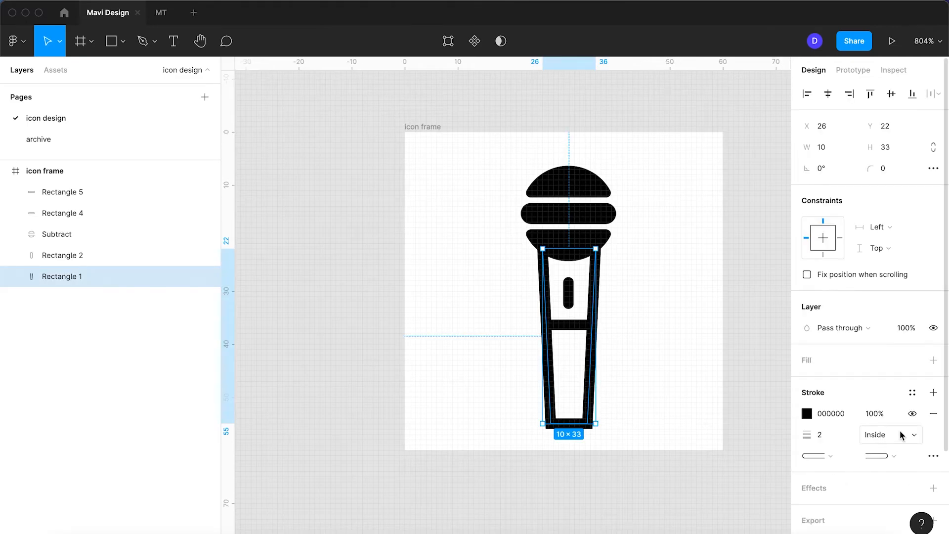
{"action": "left_click", "coordinate": [932, 455]}
{"action": "left_click", "coordinate": [775, 503]}
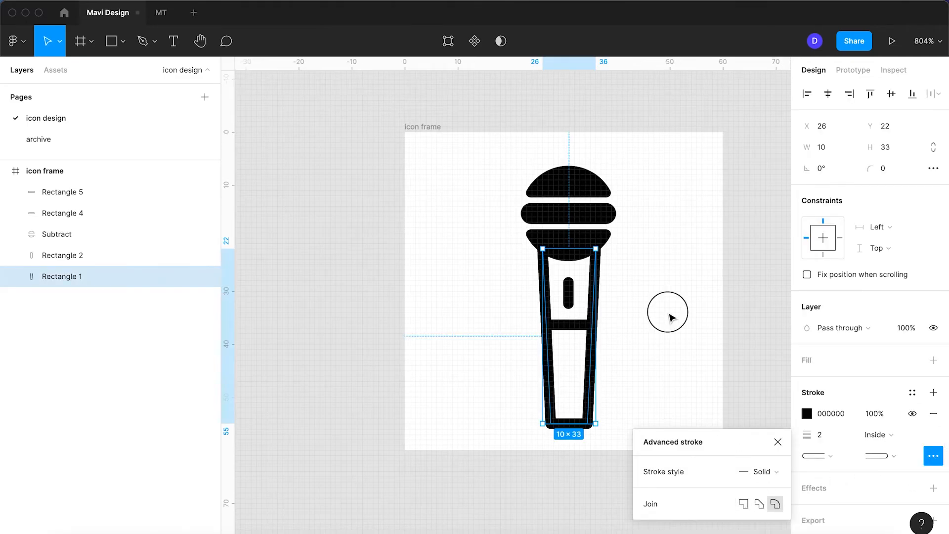
{"action": "left_click", "coordinate": [680, 365]}
Step: Shorten the handle outline from its lower edge to a height of 30
{"action": "scroll", "coordinate": [540, 213], "scroll_direction": "up", "scroll_amount": 3}
{"action": "scroll", "coordinate": [540, 213], "scroll_direction": "down", "scroll_amount": 2}
{"action": "left_click", "coordinate": [594, 425]}
{"action": "left_click_drag", "start_coordinate": [571, 430], "coordinate": [573, 416]}
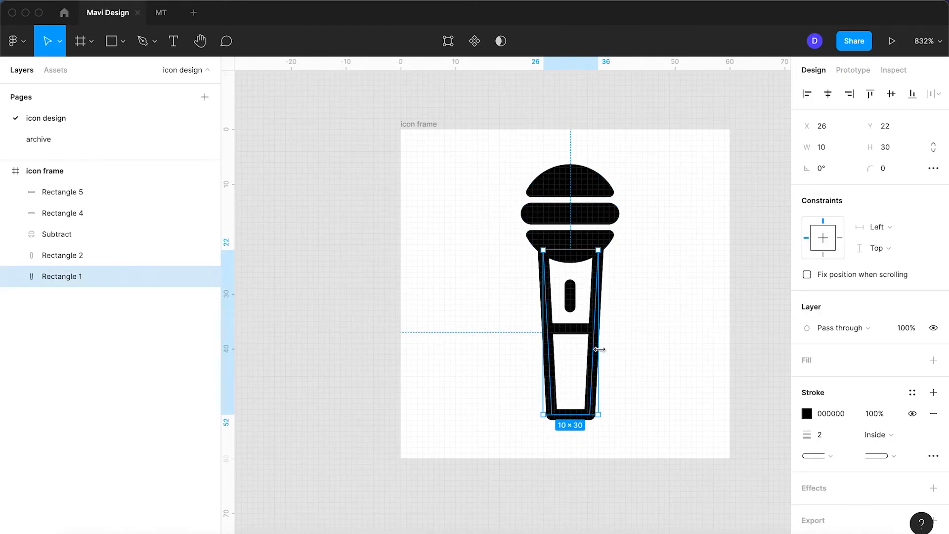
{"action": "left_click", "coordinate": [625, 363]}
{"action": "scroll", "coordinate": [625, 364], "scroll_direction": "up", "scroll_amount": 2}
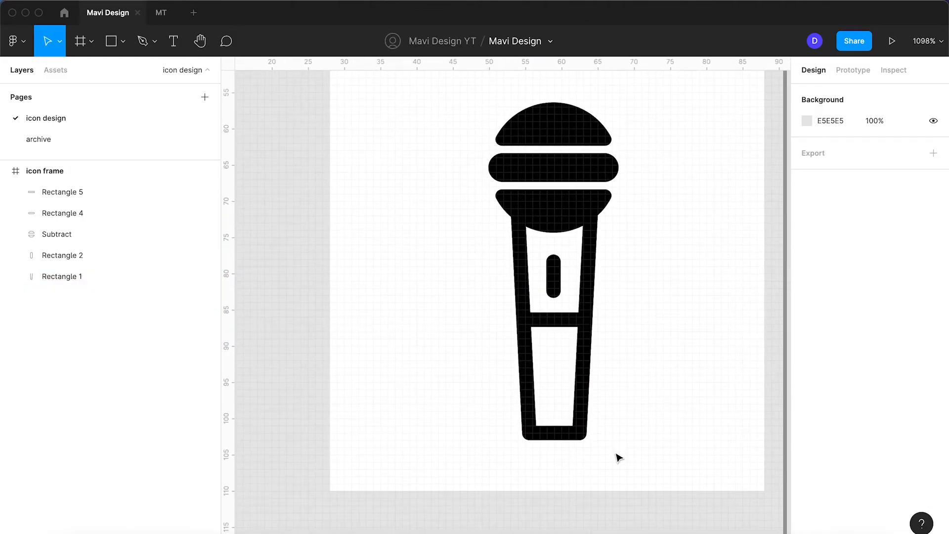
Step: Draw a 2 × 5 rectangle centred at the handle's lower end as the cable stub and fill it with black
{"action": "left_click", "coordinate": [115, 43]}
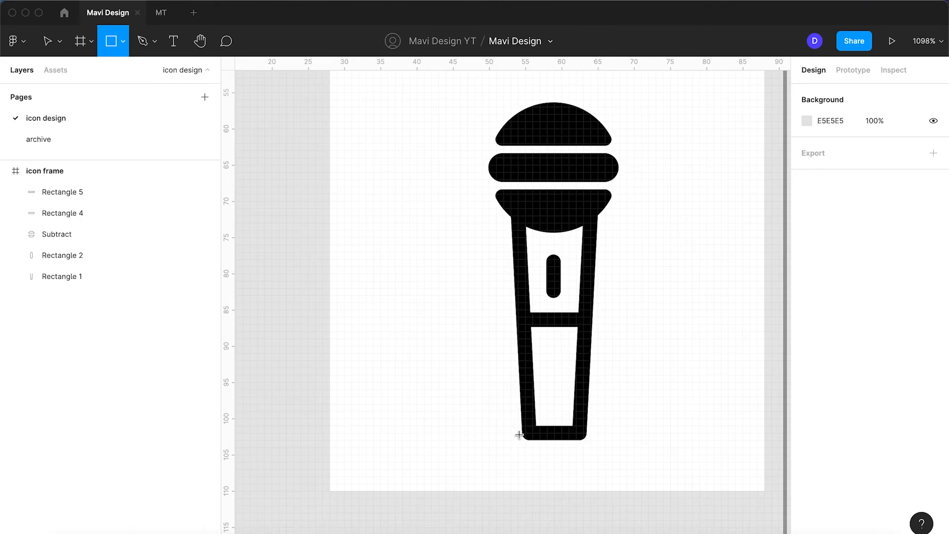
{"action": "left_click_drag", "start_coordinate": [548, 436], "coordinate": [562, 470]}
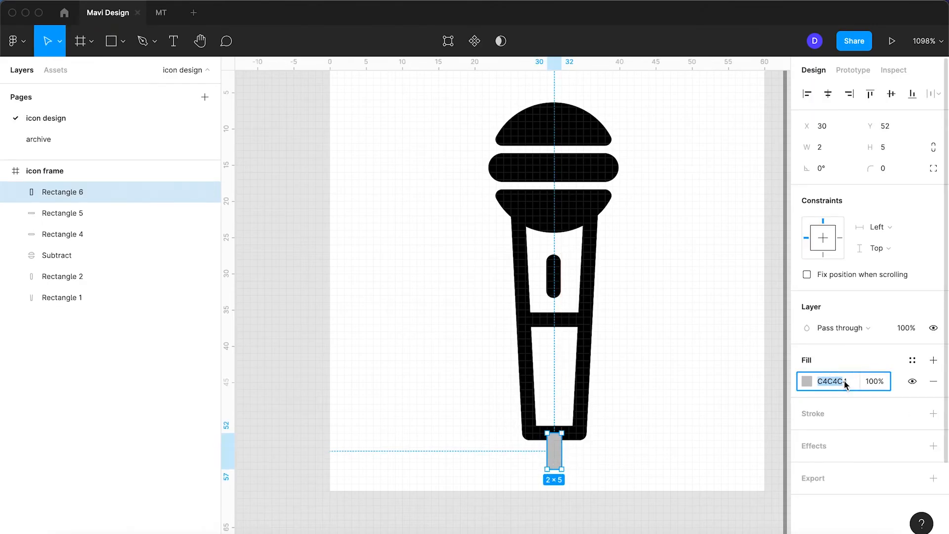
{"action": "type", "text": "0"}
{"action": "key", "text": "Return"}
Step: Round the corners of the cable stub fully so that its ends are semicircular
{"action": "key", "text": "Up"}
{"action": "key", "text": "Return"}
{"action": "left_click", "coordinate": [684, 400]}
{"action": "scroll", "coordinate": [683, 400], "scroll_direction": "down", "scroll_amount": 3}
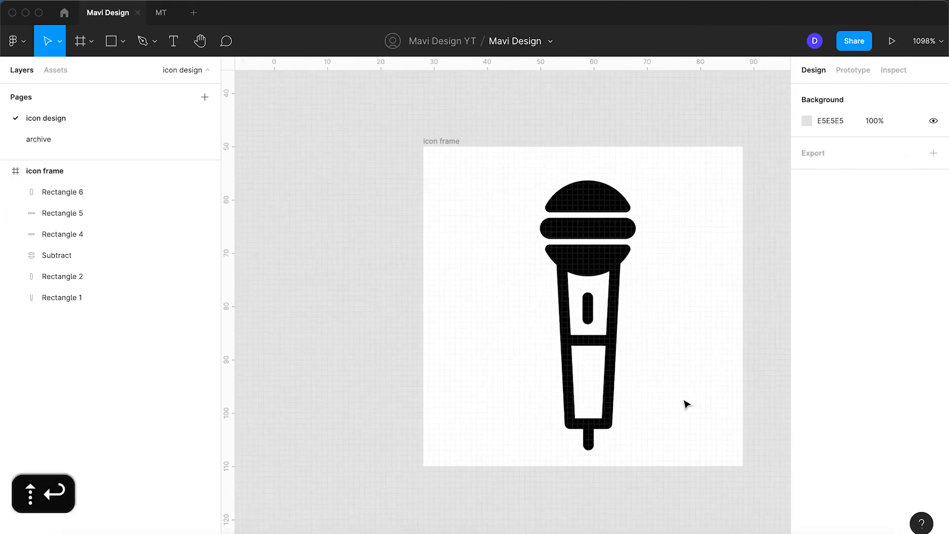
{"action": "scroll", "coordinate": [684, 400], "scroll_direction": "up", "scroll_amount": 3}
{"action": "left_click", "coordinate": [637, 419]}
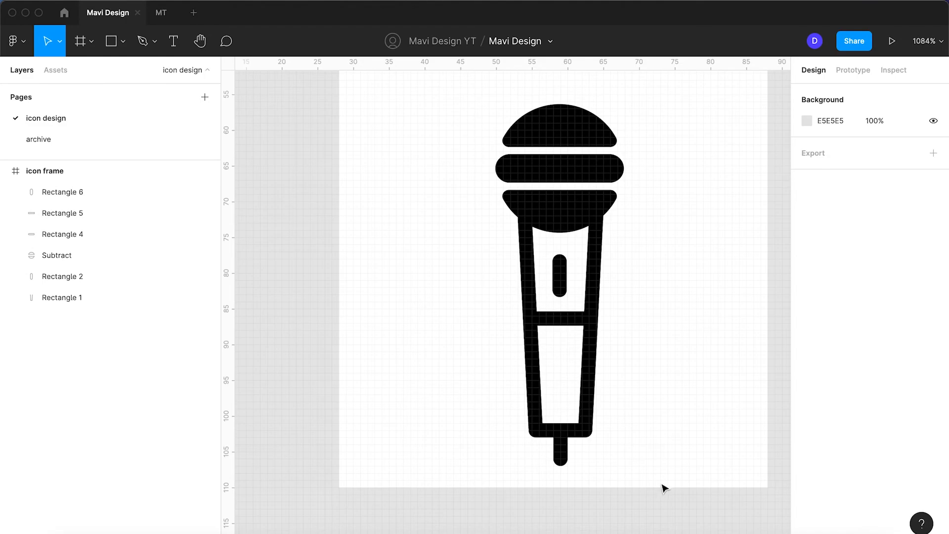
Step: Set the handle crossbar's layer opacity to 40%
{"action": "left_click", "coordinate": [576, 321]}
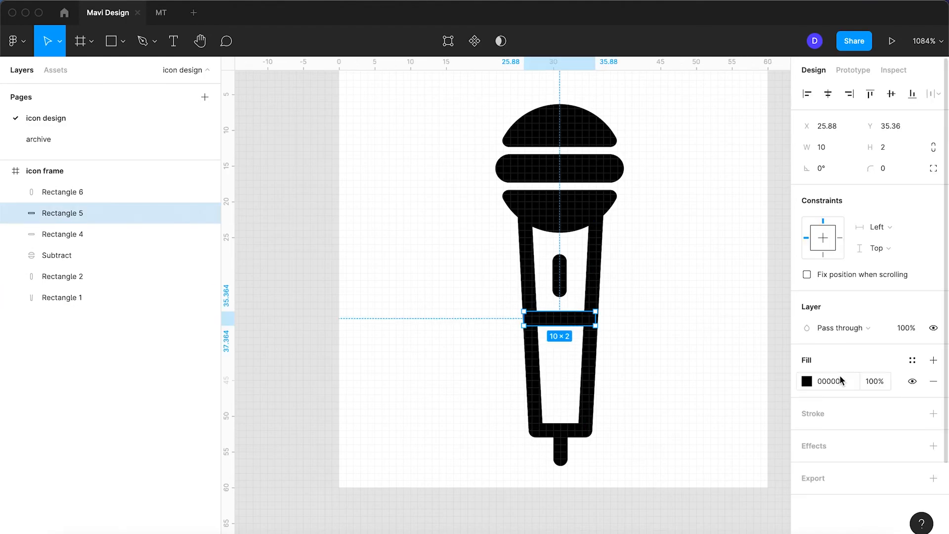
{"action": "type", "text": "40"}
{"action": "key", "text": "Return"}
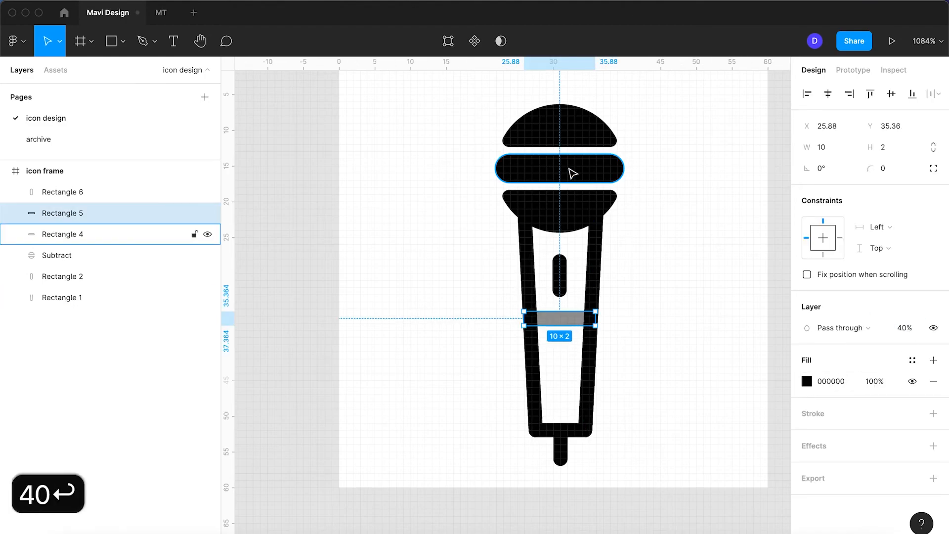
Step: Set the layer opacity of the band across the head to 40%
{"action": "left_click", "coordinate": [567, 172]}
{"action": "type", "text": "40"}
{"action": "key", "text": "Return"}
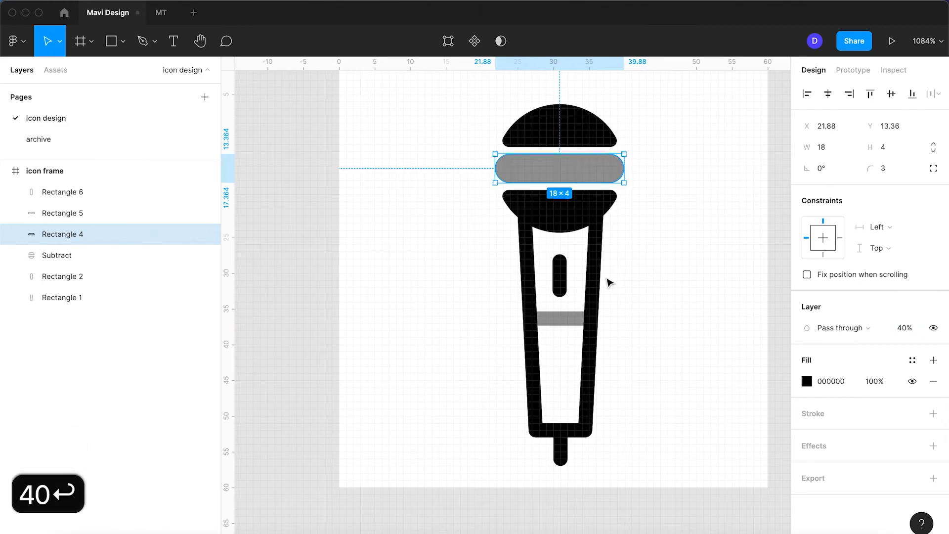
{"action": "left_click", "coordinate": [651, 288]}
{"action": "scroll", "coordinate": [653, 289], "scroll_direction": "down", "scroll_amount": 5}
{"action": "scroll", "coordinate": [653, 289], "scroll_direction": "up", "scroll_amount": 3}
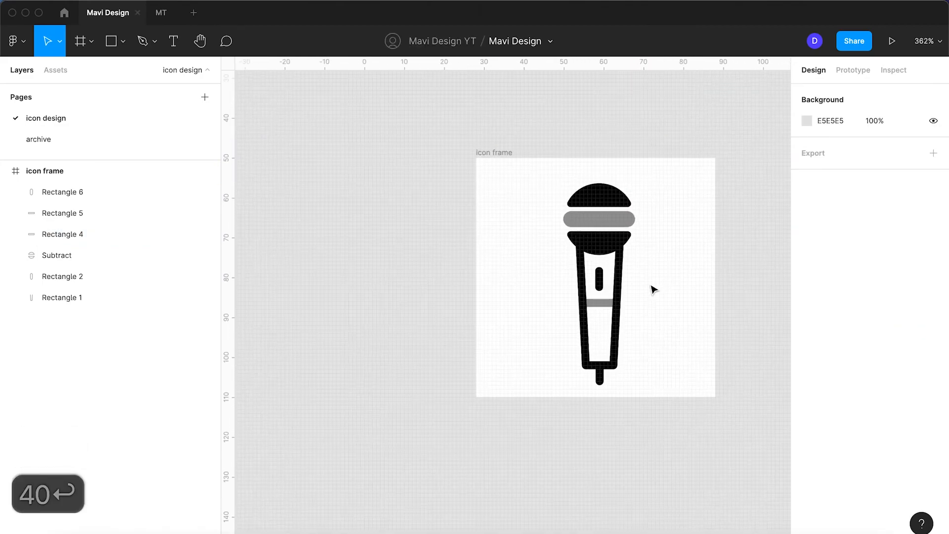
Step: Group all the microphone parts and rename the group "microphone"
{"action": "left_click_drag", "start_coordinate": [651, 386], "coordinate": [509, 181]}
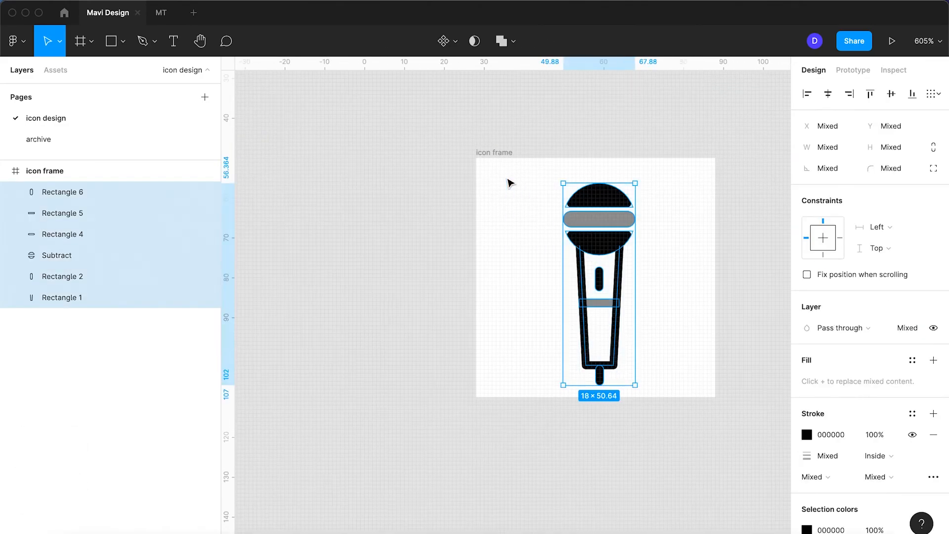
{"action": "key", "text": "super+g"}
{"action": "double_click", "coordinate": [66, 198]}
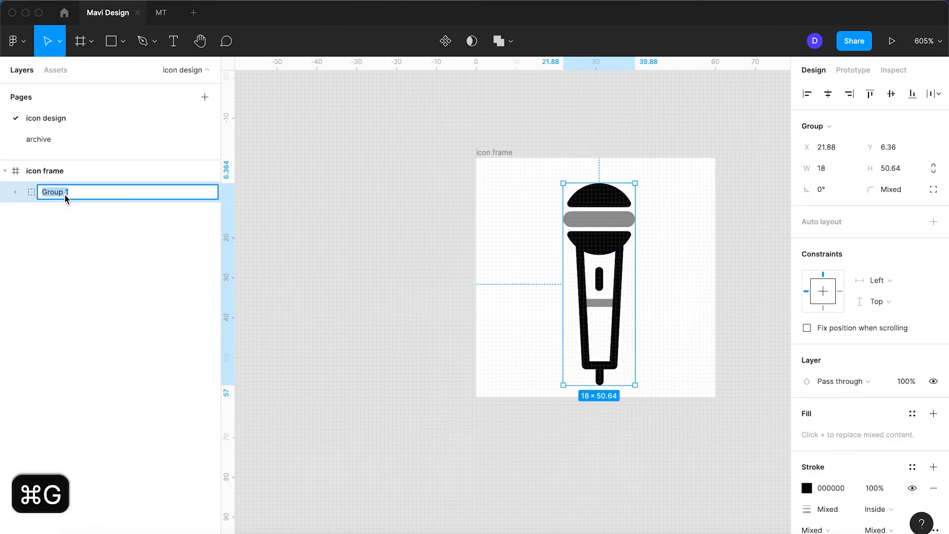
{"action": "type", "text": "microphone"}
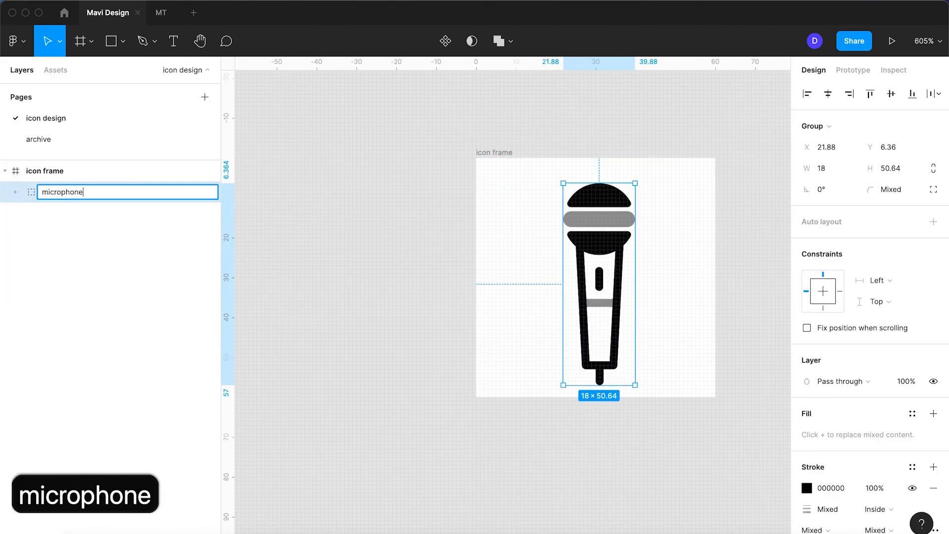
{"action": "key", "text": "Return"}
Step: Rotate the microphone group to -45° and centre it horizontally and vertically in the icon frame
{"action": "left_click_drag", "start_coordinate": [641, 177], "coordinate": [712, 230]}
{"action": "left_click", "coordinate": [830, 97]}
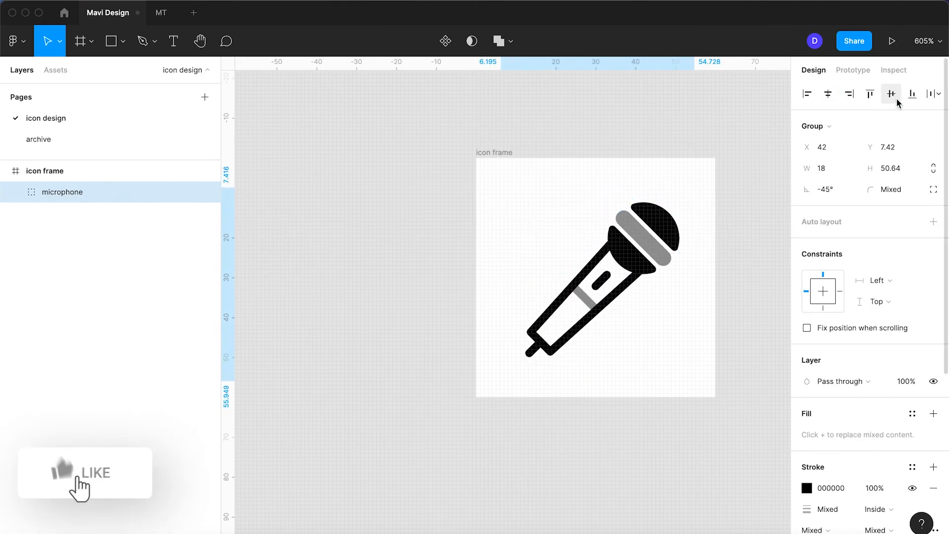
{"action": "left_click", "coordinate": [895, 95]}
{"action": "left_click", "coordinate": [642, 375]}
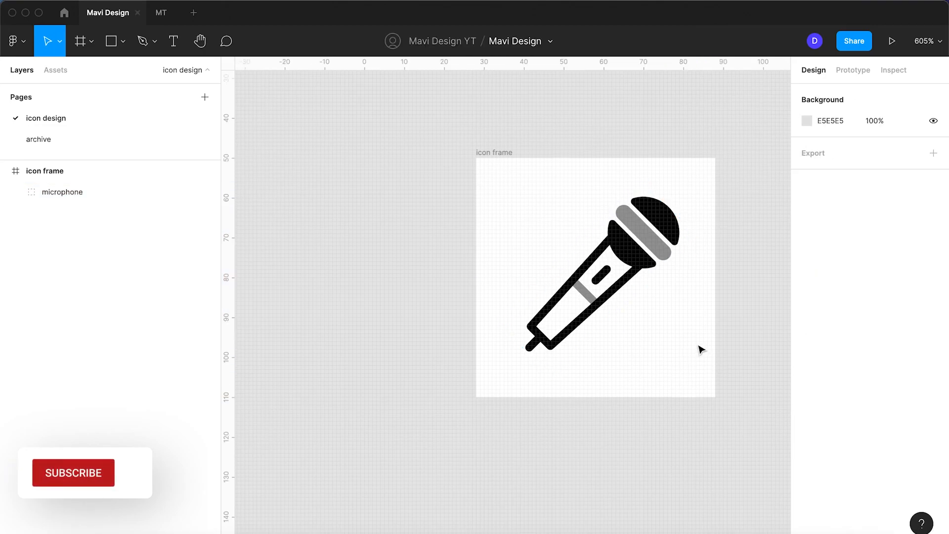
{"action": "left_click_drag", "start_coordinate": [699, 348], "coordinate": [644, 356]}
{"action": "scroll", "coordinate": [642, 340], "scroll_direction": "up", "scroll_amount": 3}
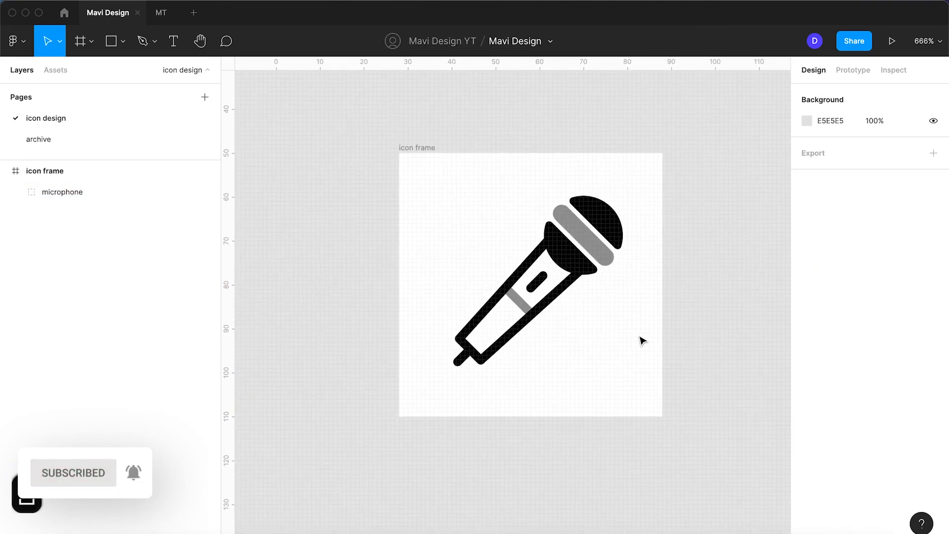